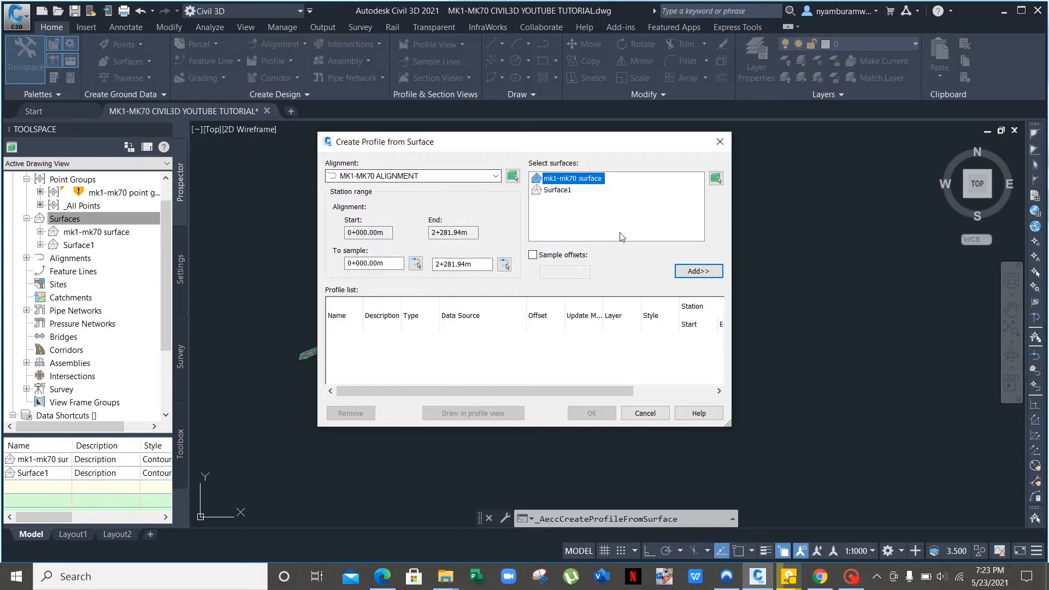
Add the mk1-mk70 surface to the profile list and create its existing-ground profile.
left_click(698, 271)
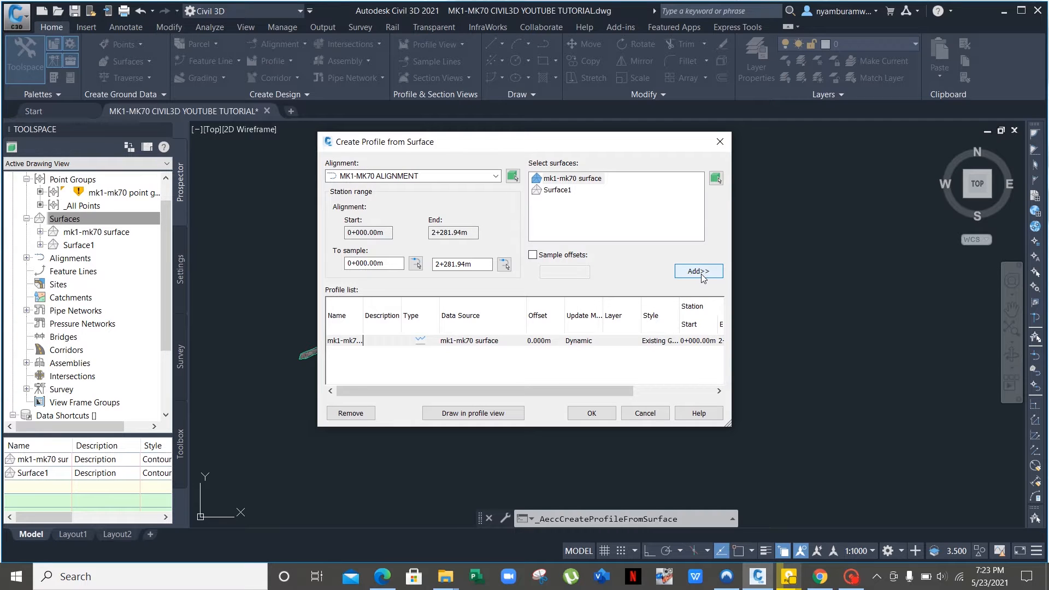
left_click(600, 415)
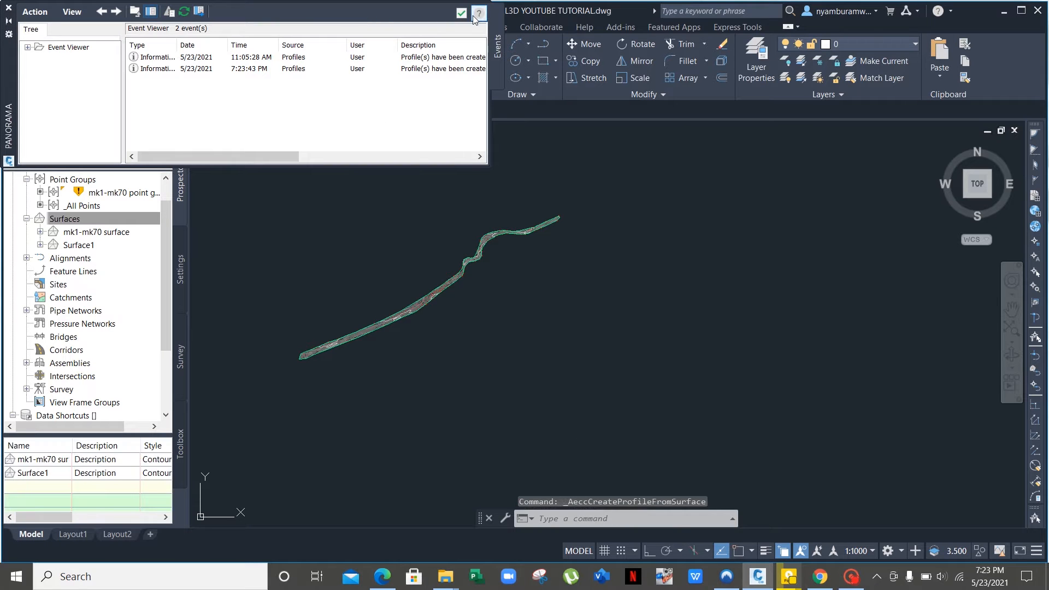
Dismiss the Panorama report of created profiles and recentre the alignment plan.
left_click(462, 15)
scroll(536, 206, "up", 2)
scroll(533, 211, "down", 4)
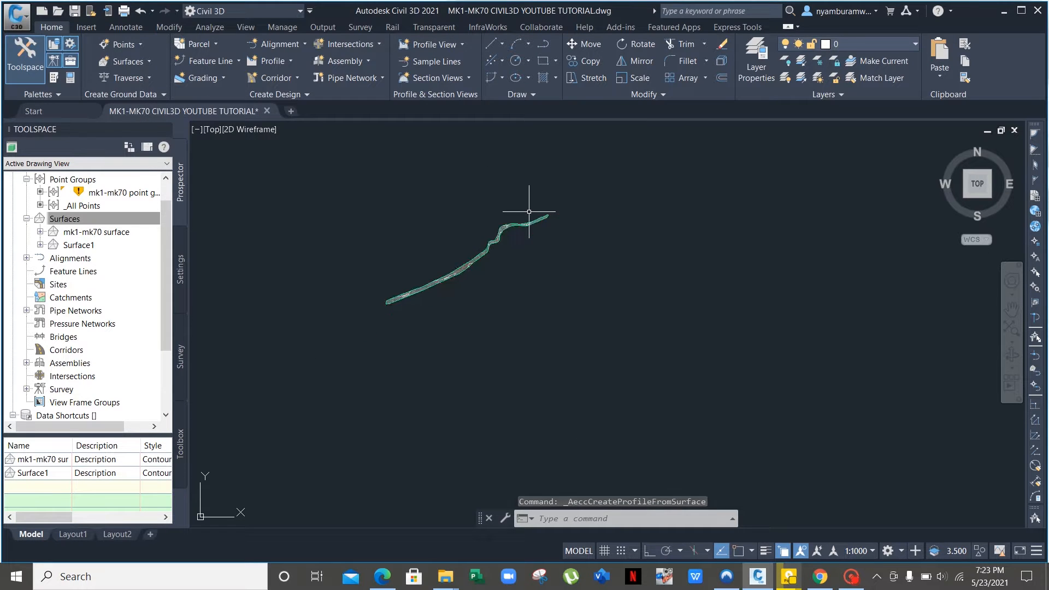
middle_click_drag(569, 251, 436, 215)
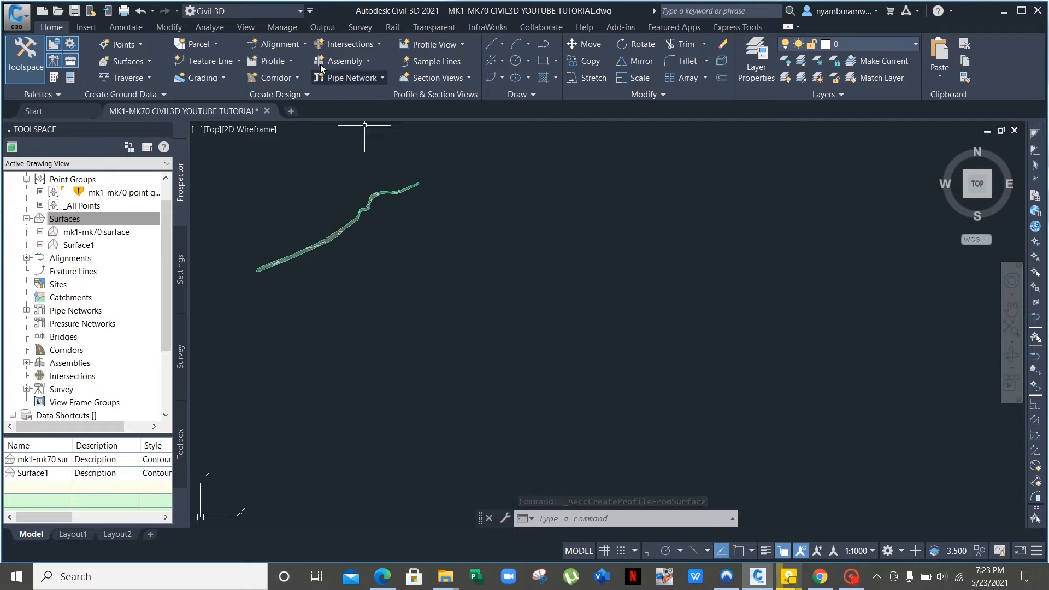
Name the profile view MK1-MK70 PROFILEVIEW and accept the default station, height, display, band and hatch settings.
left_click(462, 44)
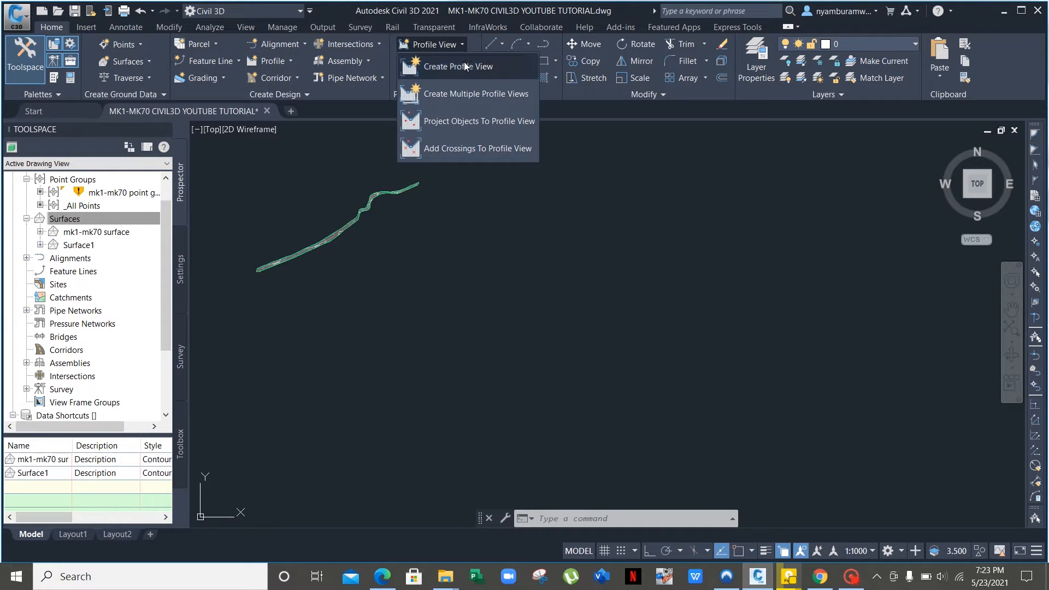
left_click(465, 66)
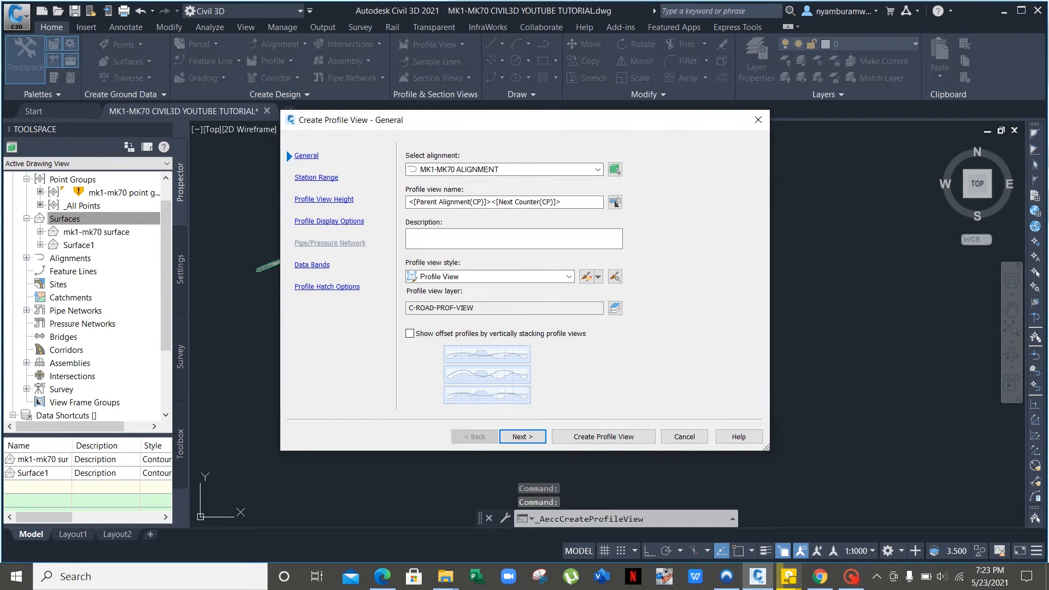
left_click_drag(568, 202, 416, 202)
key("BackSpace")
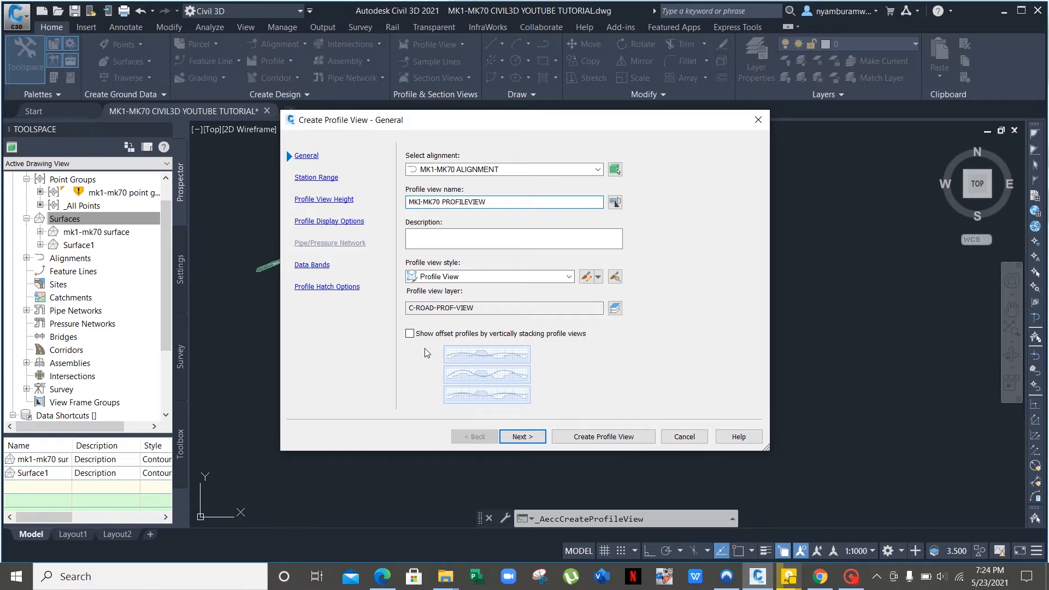
left_click(541, 438)
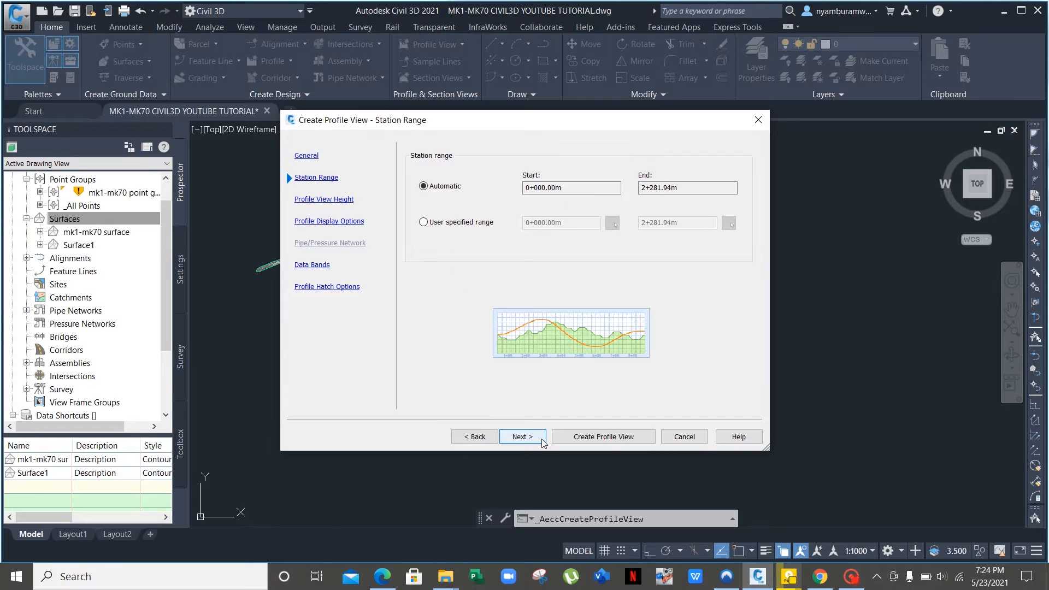
left_click(540, 439)
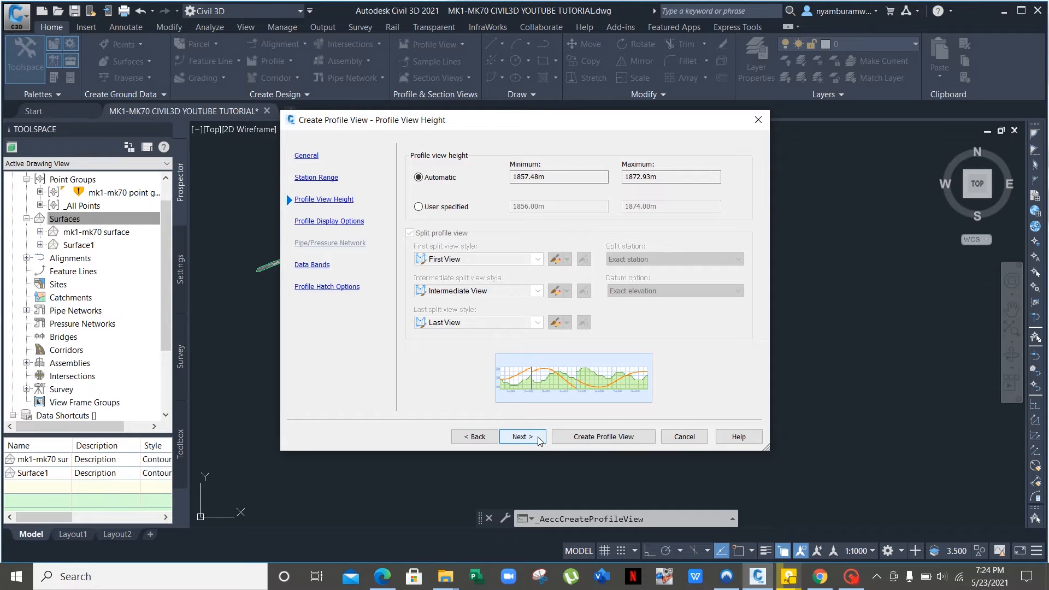
left_click(540, 440)
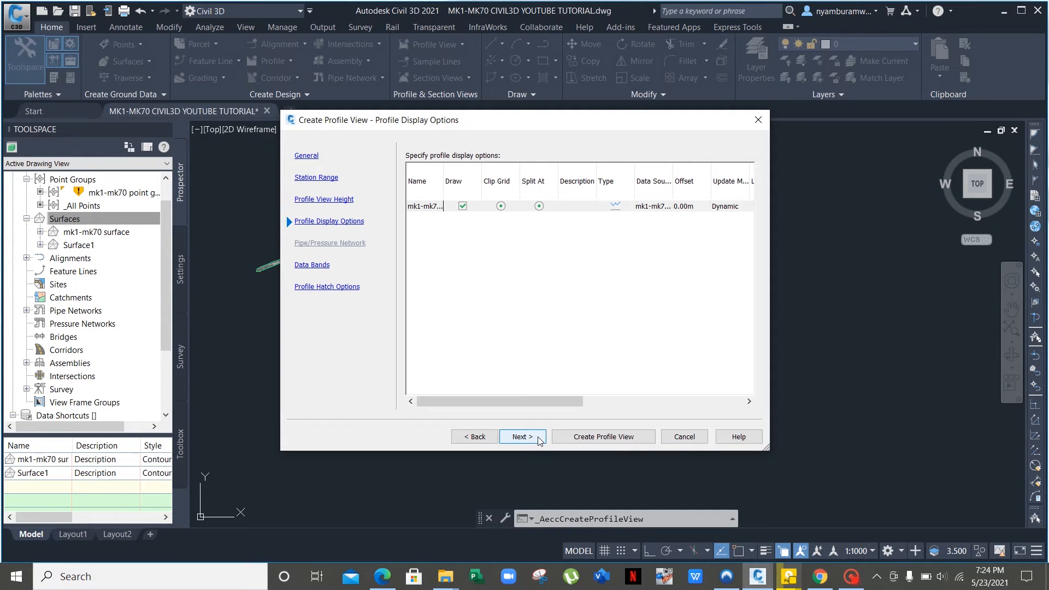
left_click(540, 439)
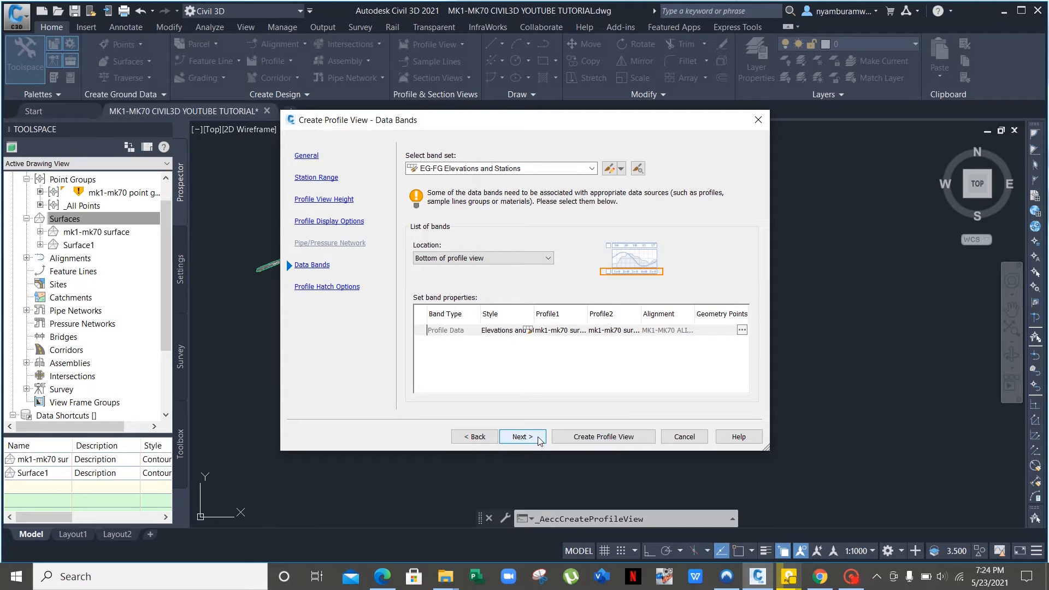
left_click(540, 440)
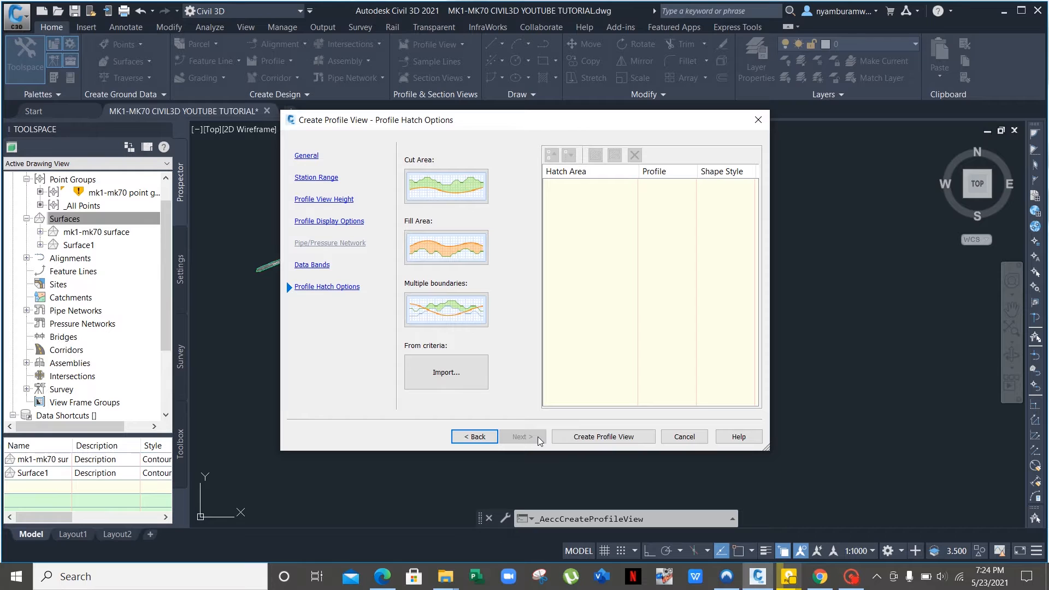
left_click(595, 437)
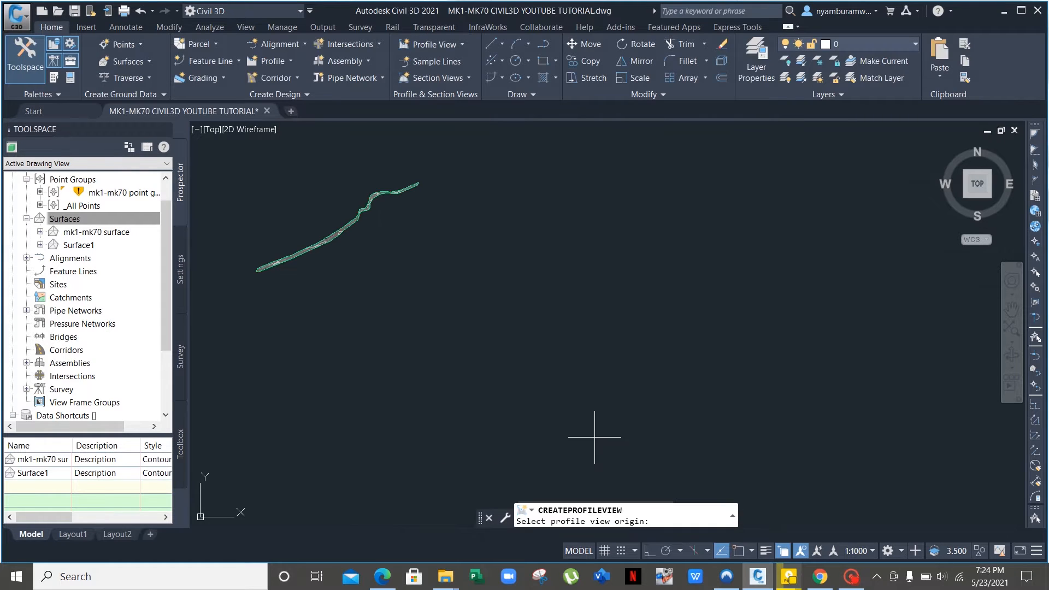
Place the profile view origin in empty drawing space beside the alignment.
scroll(564, 280, "down", 2)
middle_click_drag(564, 279, 480, 288)
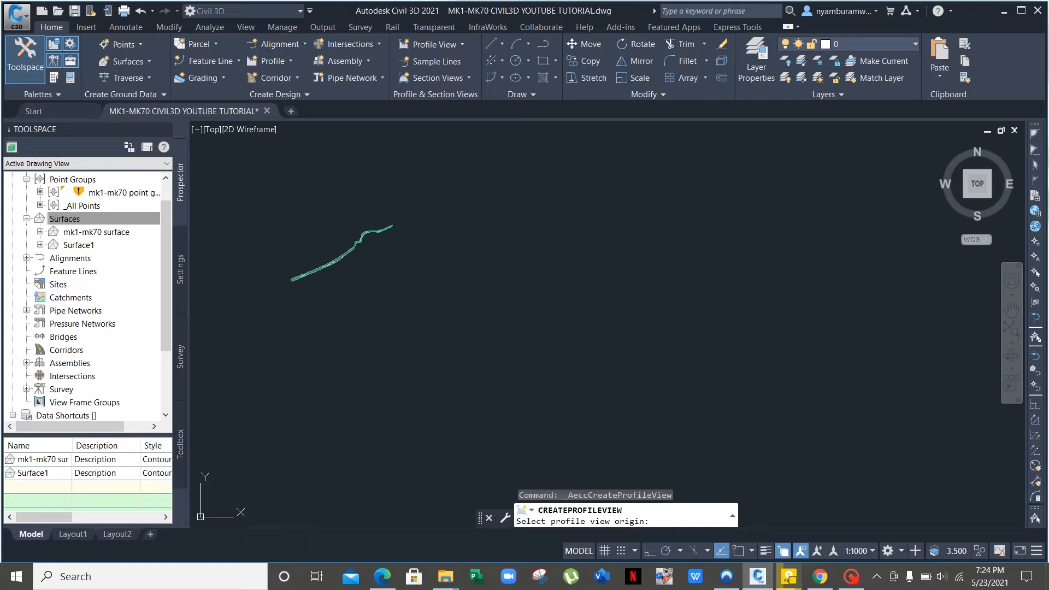
left_click(554, 215)
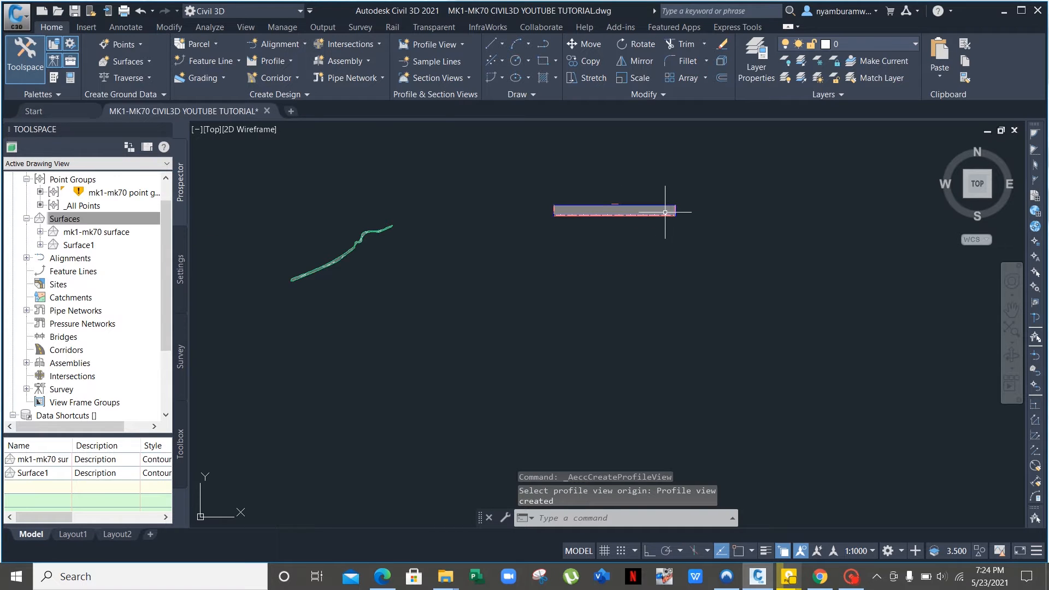
Zoom and pan along the new profile view to inspect the existing-ground line.
scroll(665, 212, "up", 8)
scroll(699, 161, "down", 2)
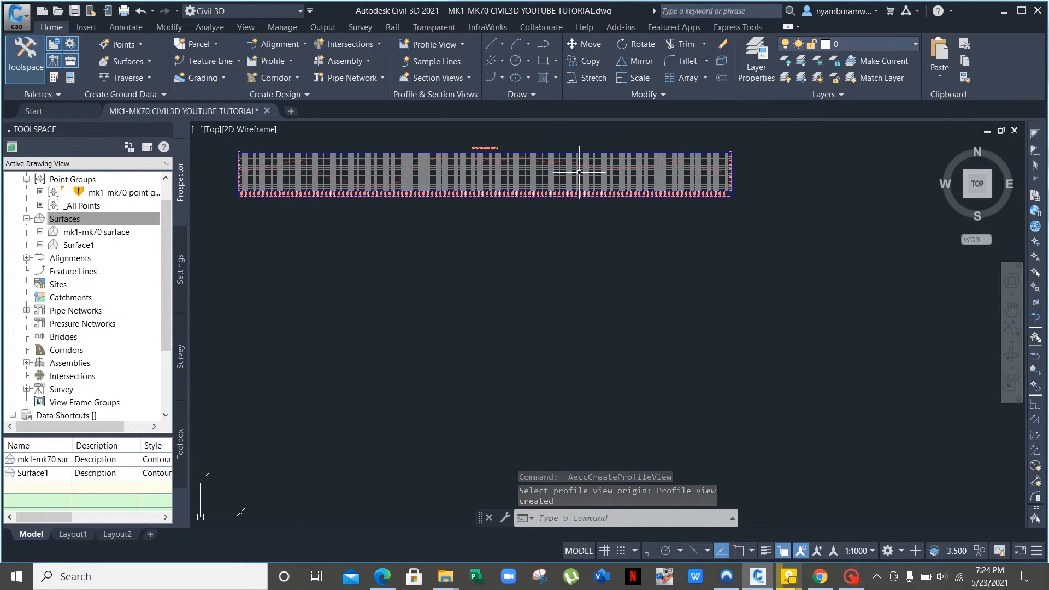
middle_click_drag(562, 173, 728, 210)
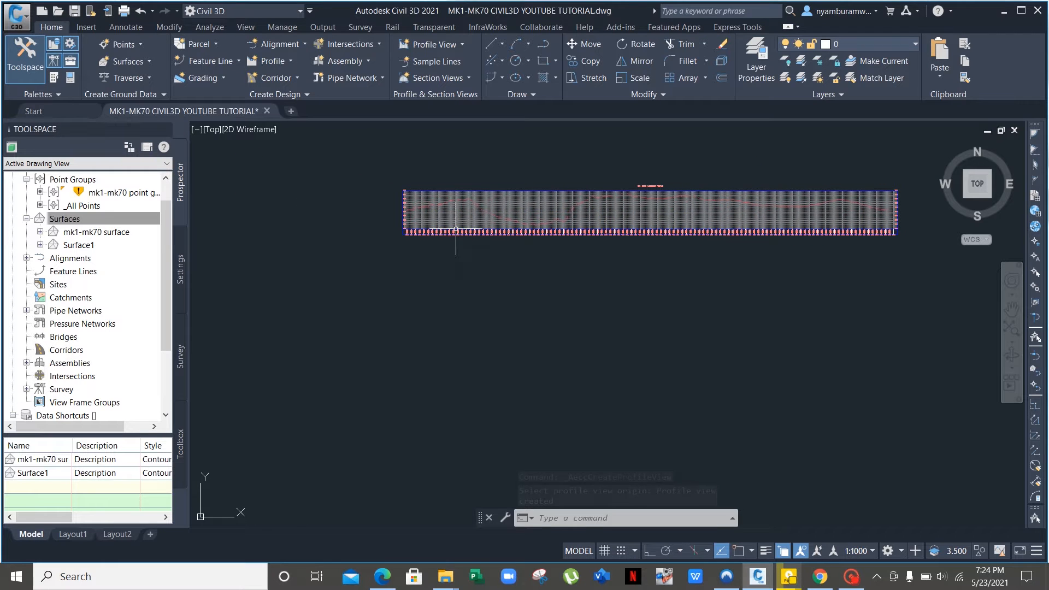
scroll(411, 209, "up", 5)
scroll(408, 209, "down", 2)
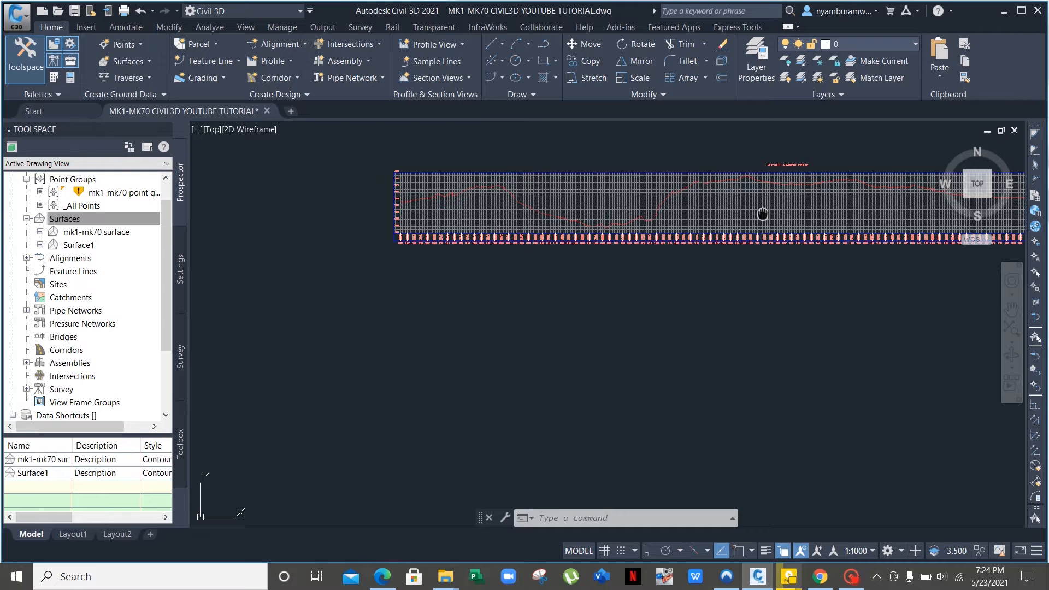
mouse_move(763, 213)
middle_mouse_down()
mouse_move(550, 211)
mouse_move(682, 211)
middle_mouse_up()
scroll(603, 193, "down", 2)
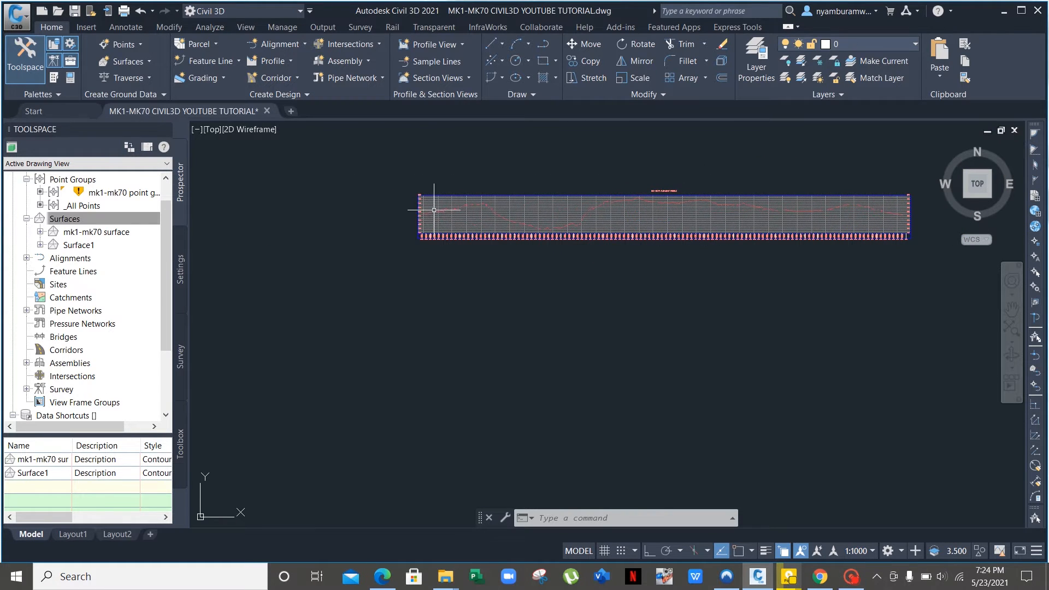
scroll(434, 209, "up", 4)
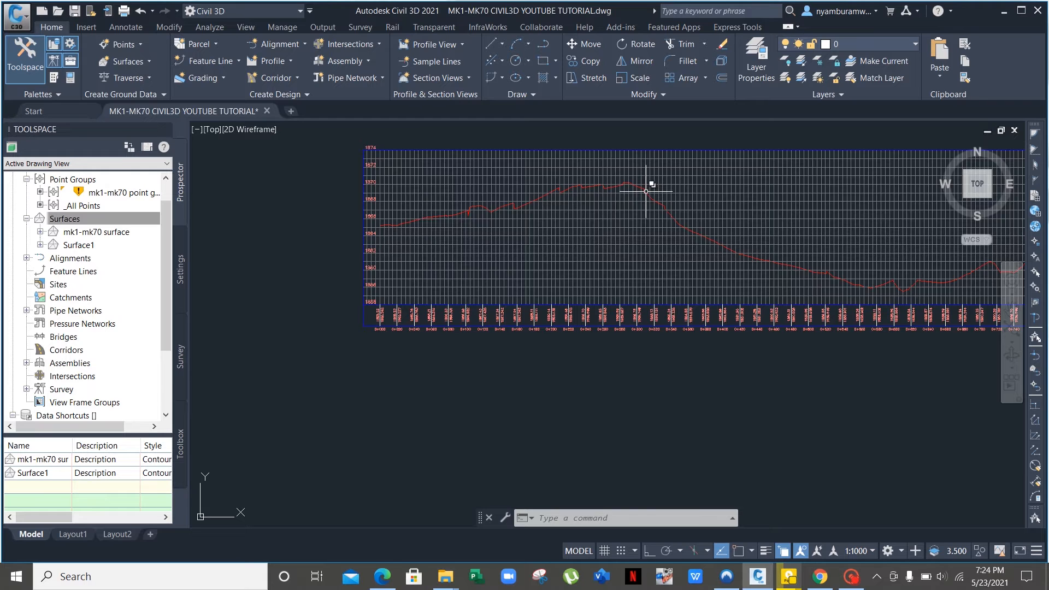
scroll(646, 191, "down", 3)
middle_click_drag(646, 193, 376, 221)
scroll(480, 198, "down", 2)
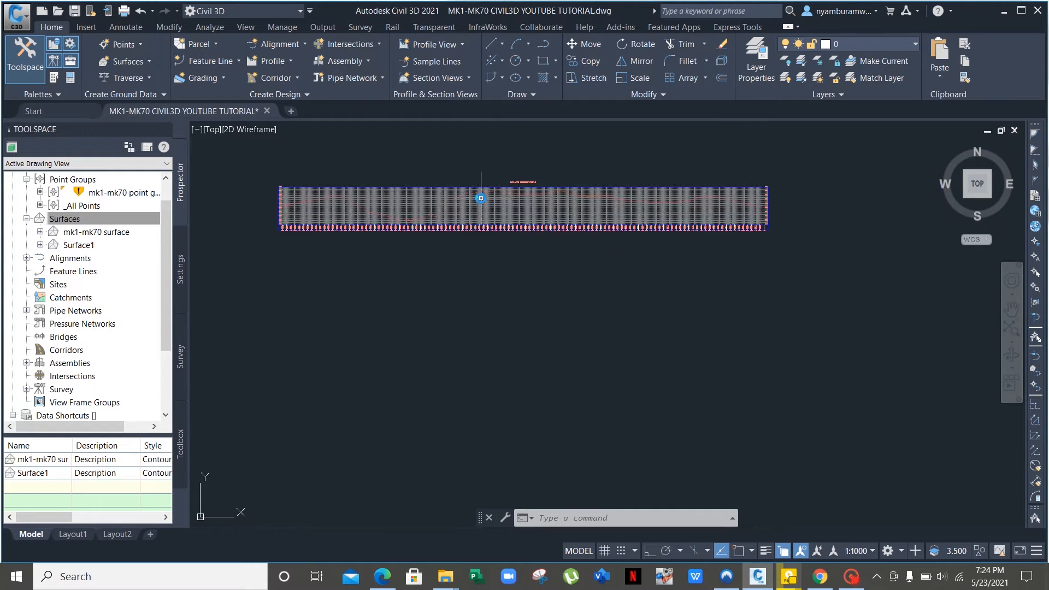
middle_click_drag(492, 203, 604, 202)
scroll(463, 197, "up", 2)
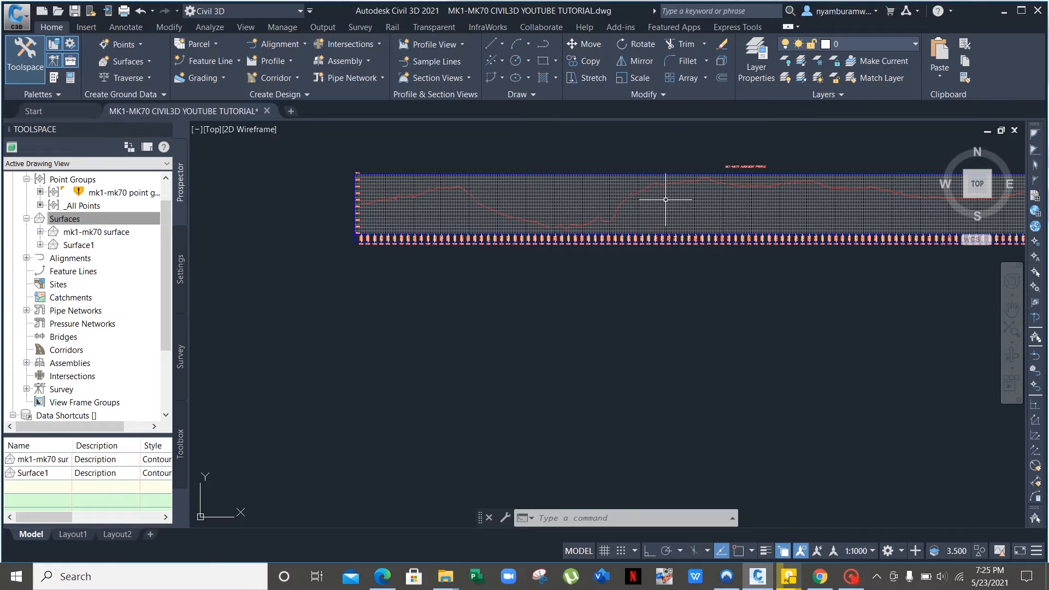
scroll(666, 199, "down", 2)
middle_click_drag(715, 205, 637, 194)
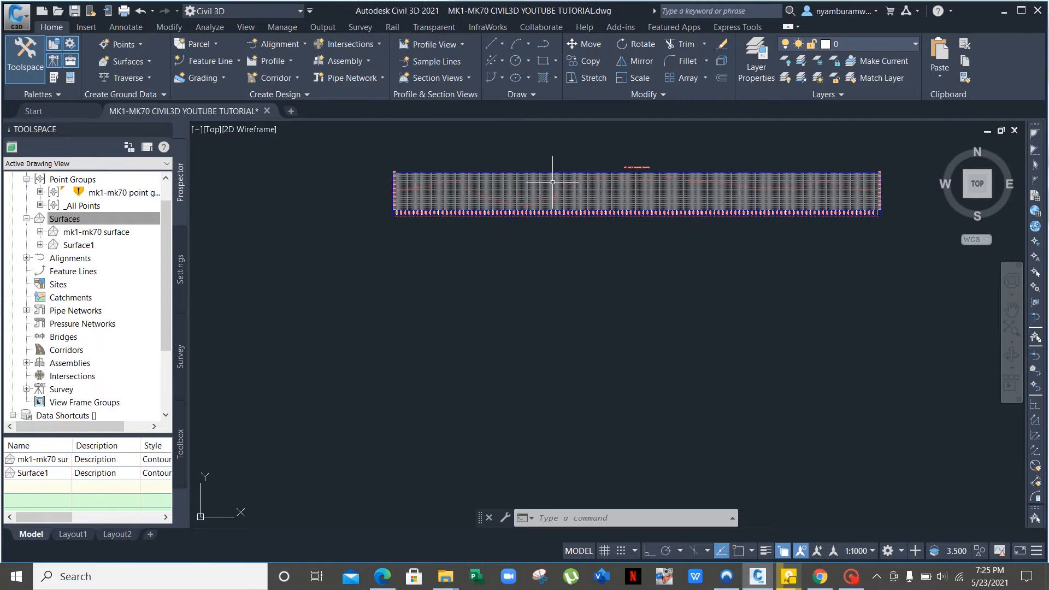
scroll(552, 181, "up", 2)
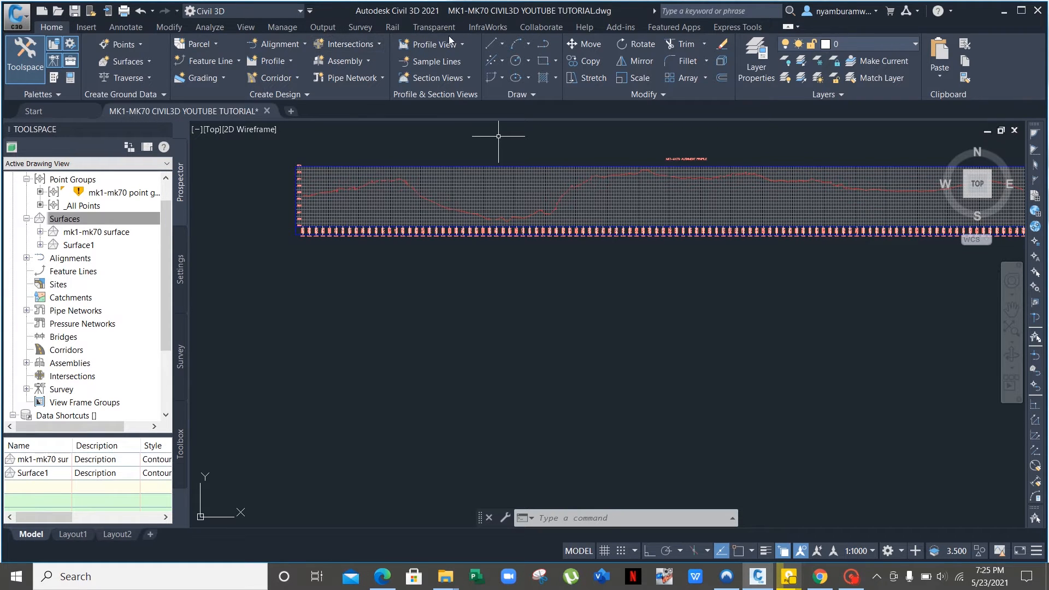
left_click(293, 60)
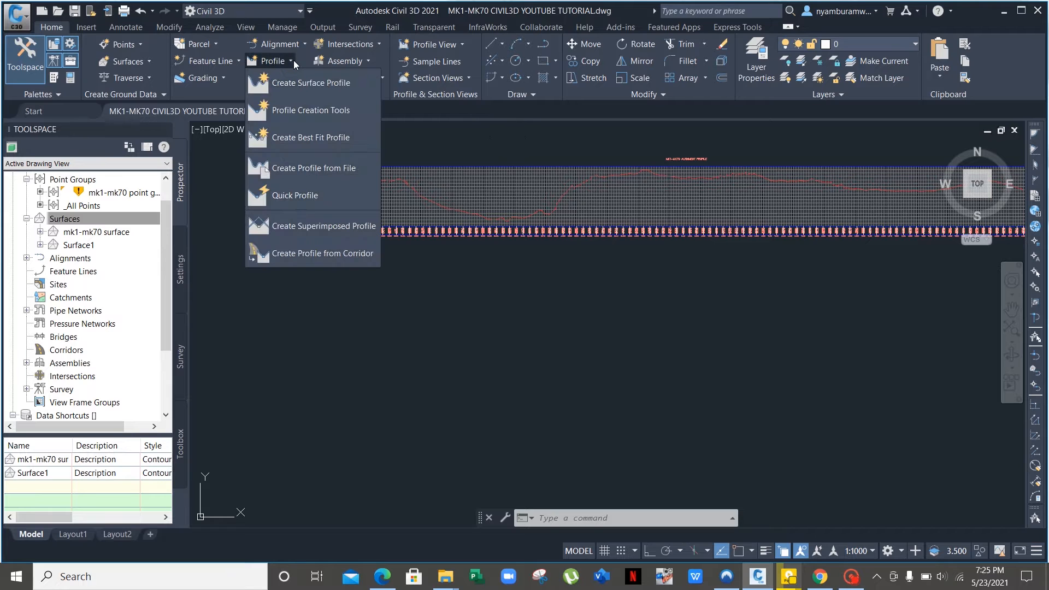
Create the MK1-MK70 FINAL PROFILE in the MK1-MK70 profile view with criteria-based design enabled.
left_click(309, 112)
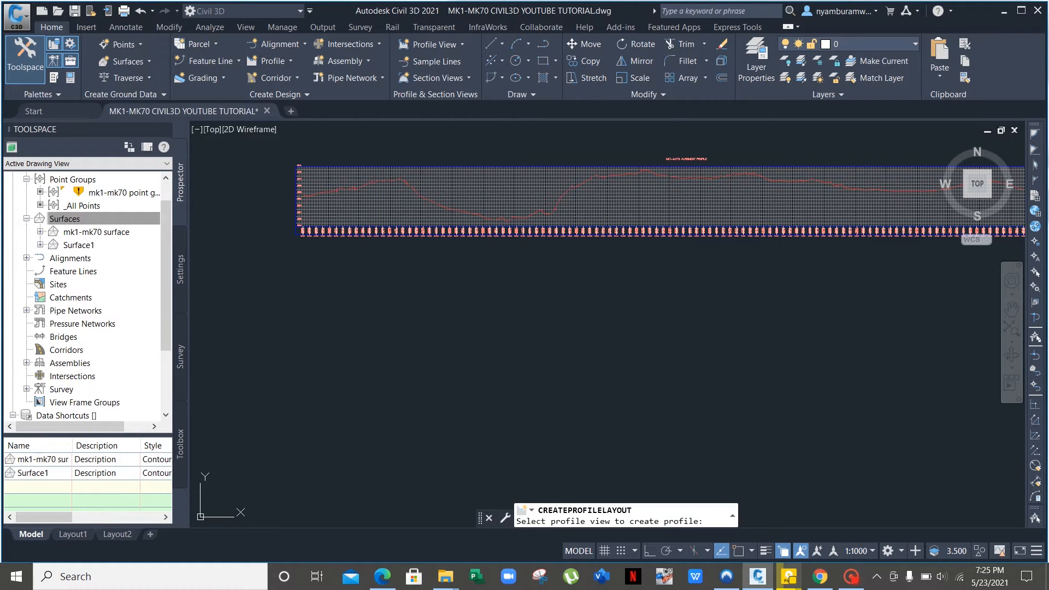
left_click(490, 187)
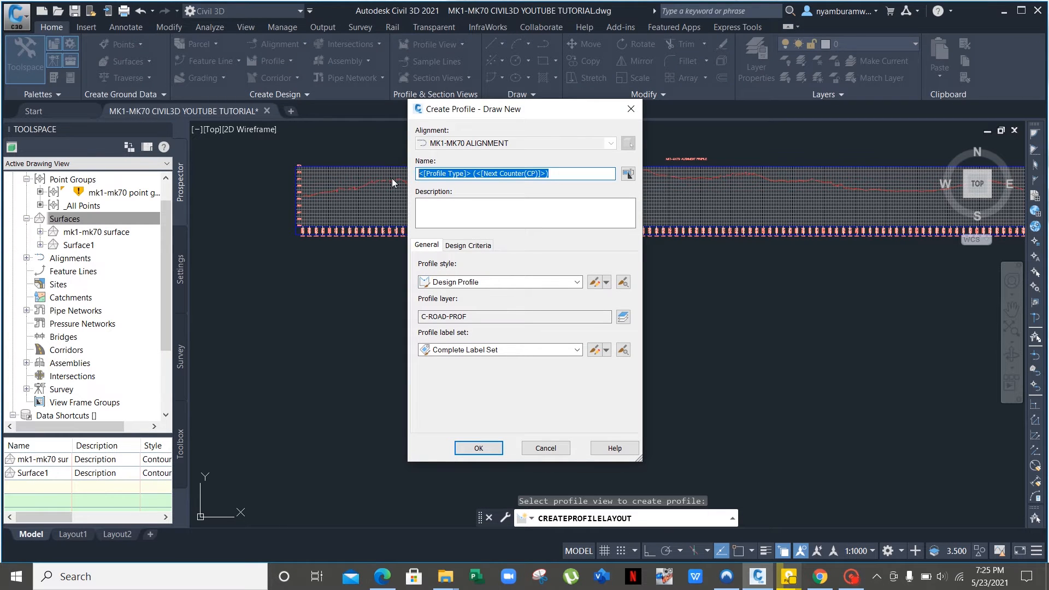
type("MK1-MK70 FINAL PROFILE")
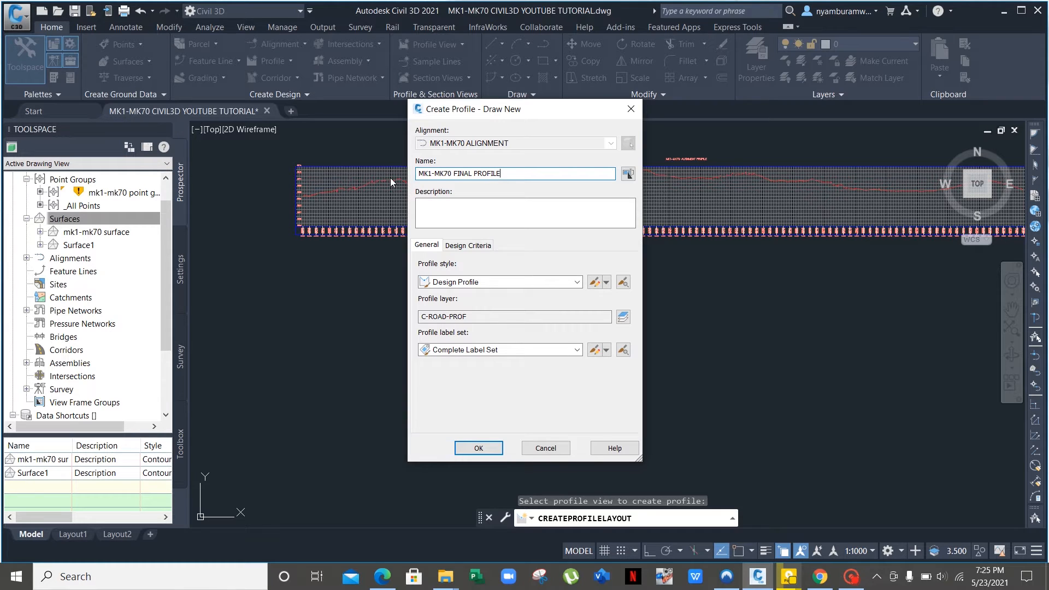
left_click(453, 246)
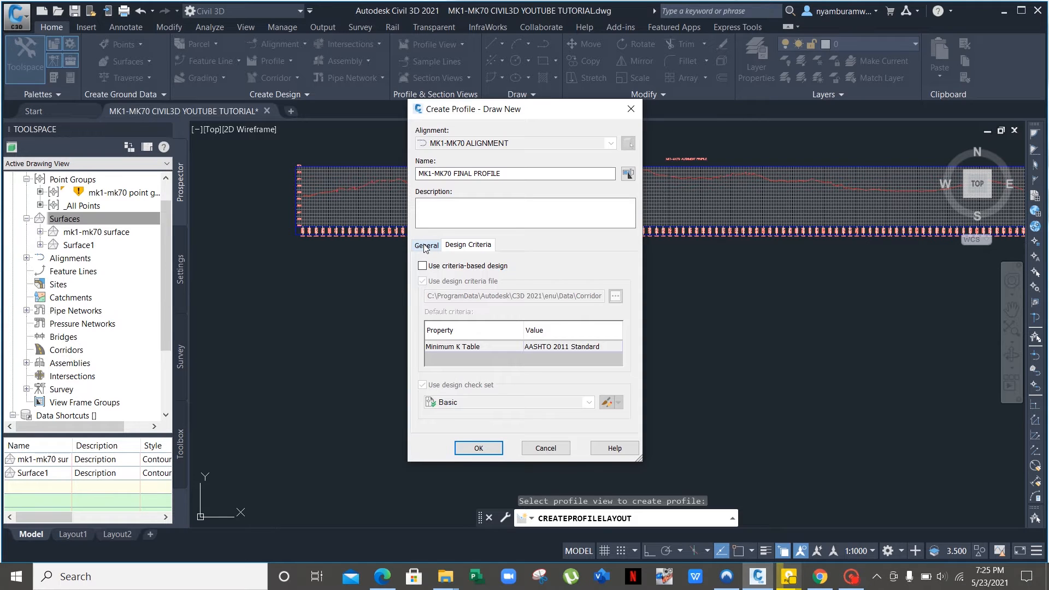
left_click(421, 266)
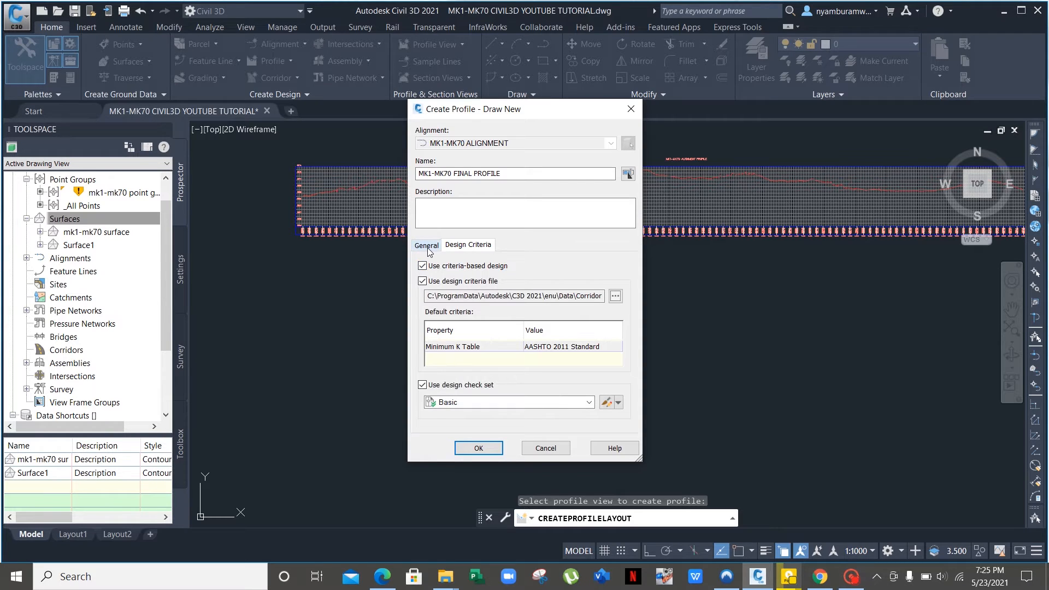
left_click(427, 247)
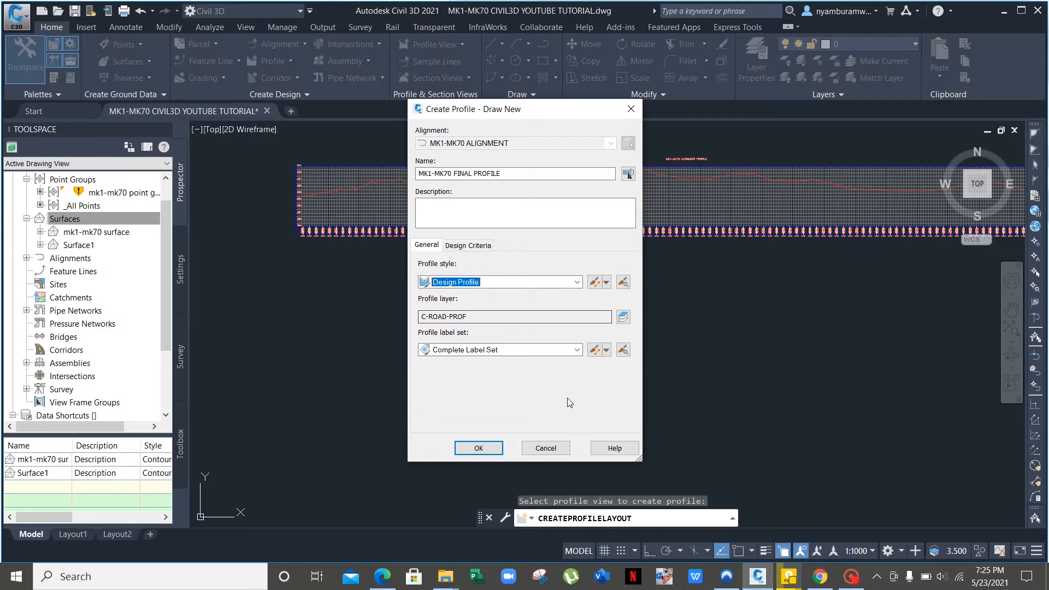
left_click(490, 449)
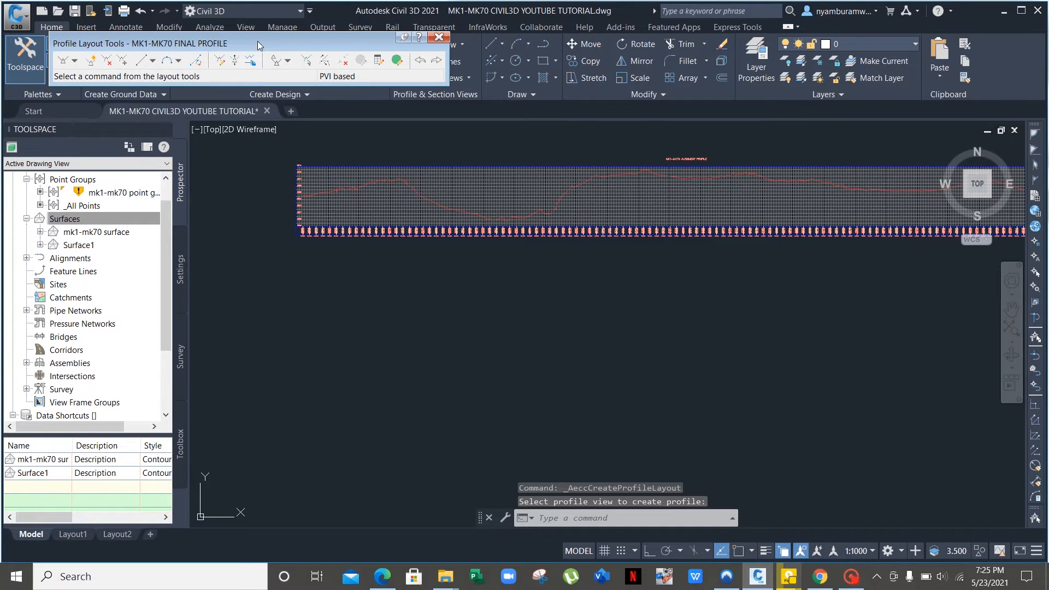
Draw tangents with curves, starting the design profile at 0+000 with a PVI near 0+331.
left_click_drag(258, 41, 235, 55)
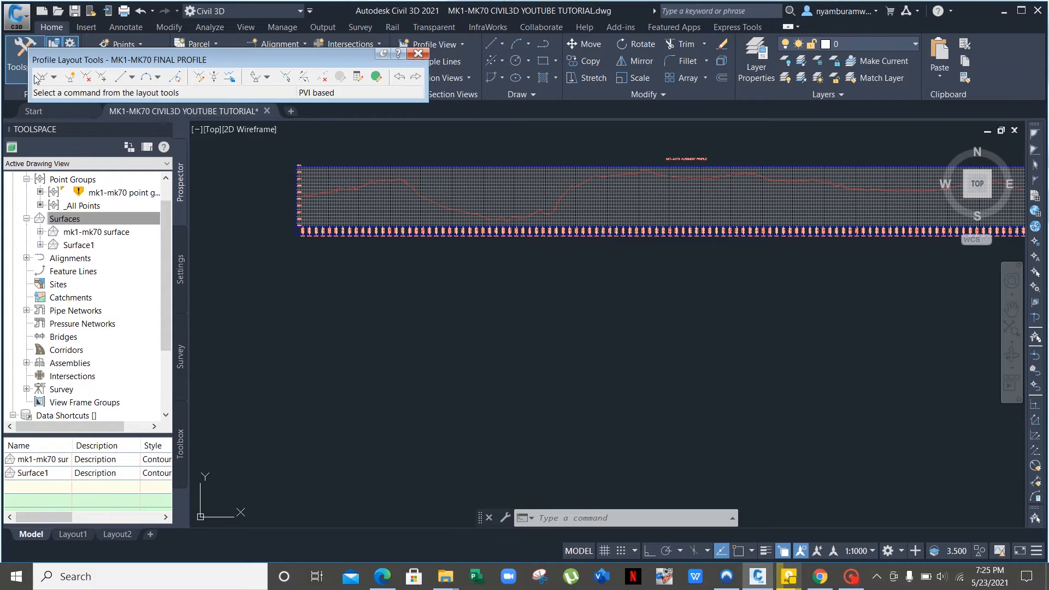
left_click(54, 78)
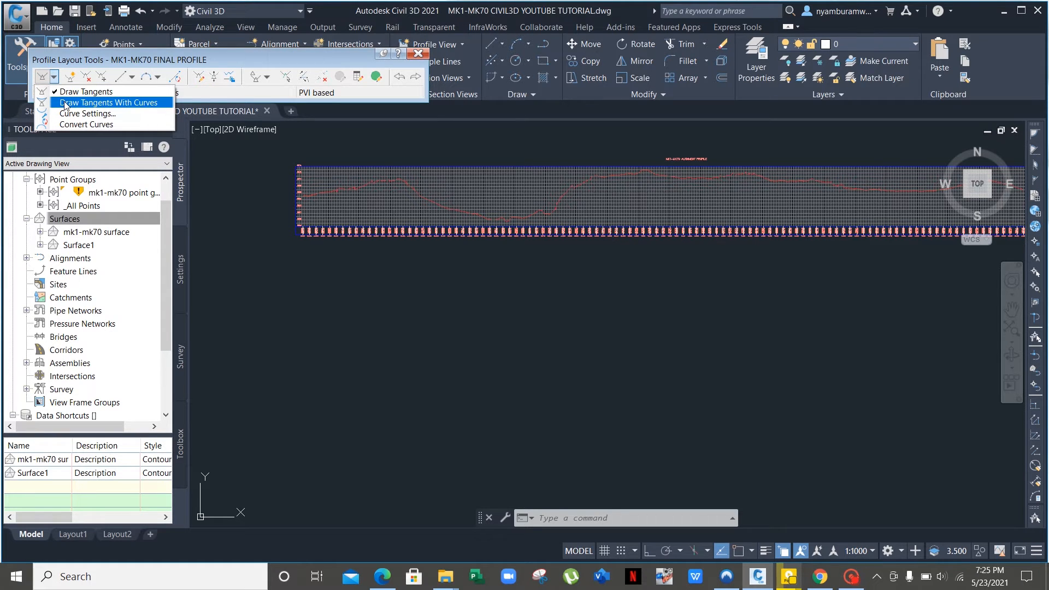
left_click(64, 103)
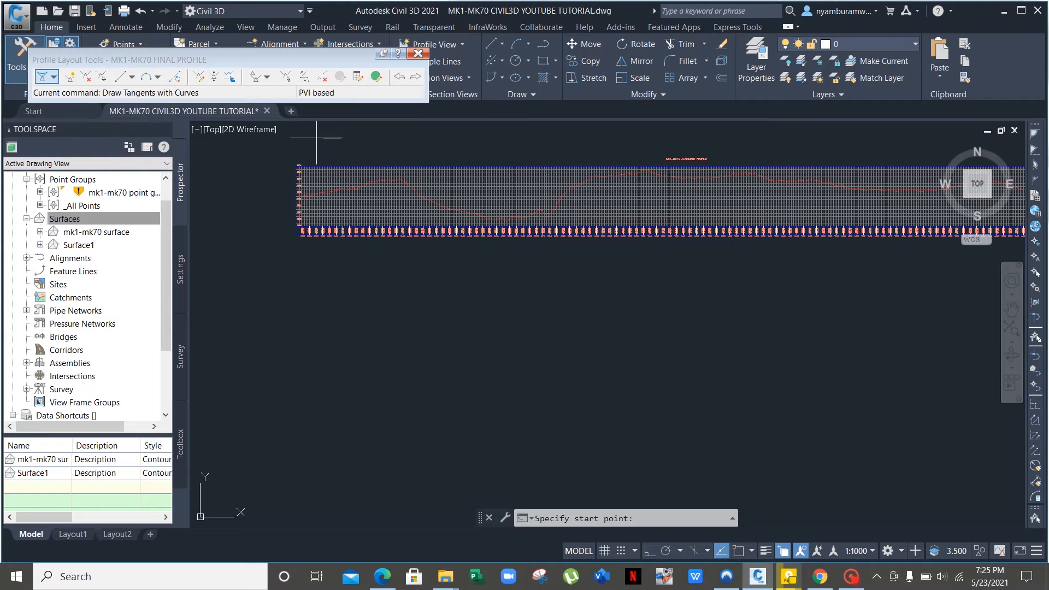
scroll(332, 204, "up", 3)
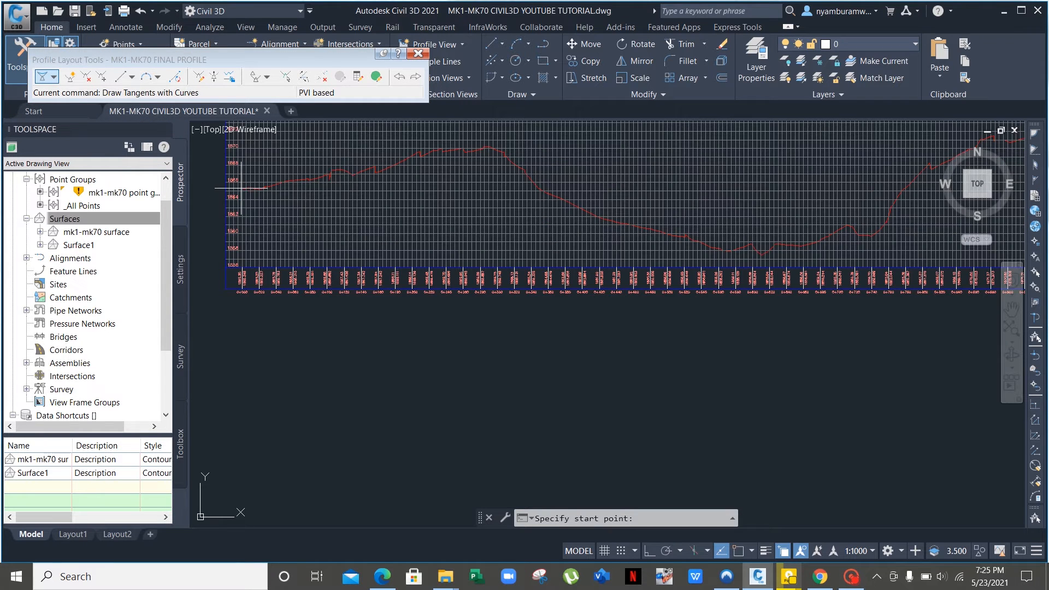
scroll(238, 187, "up", 4)
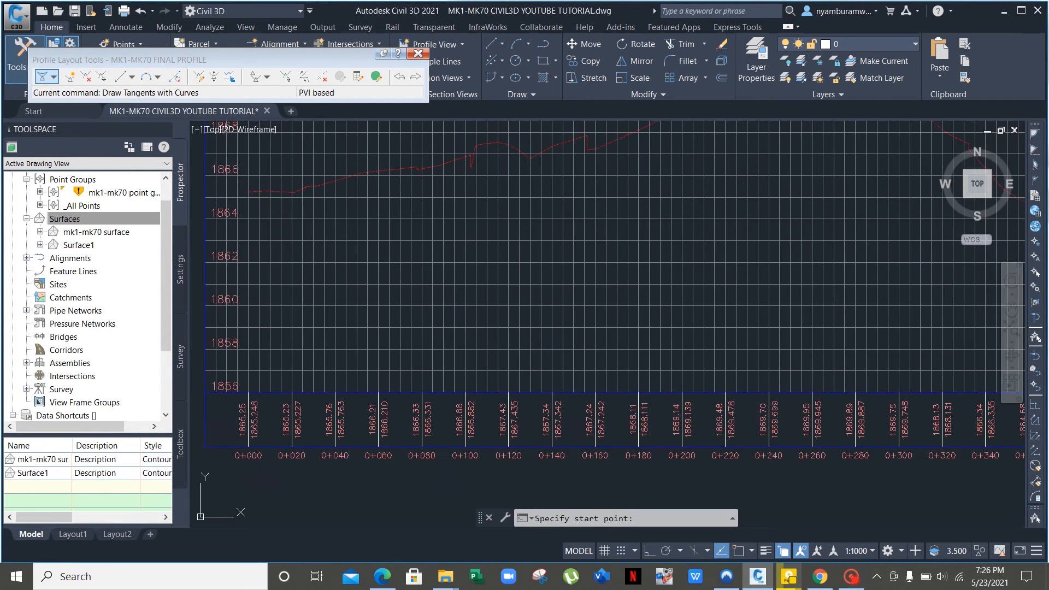
left_click(248, 219)
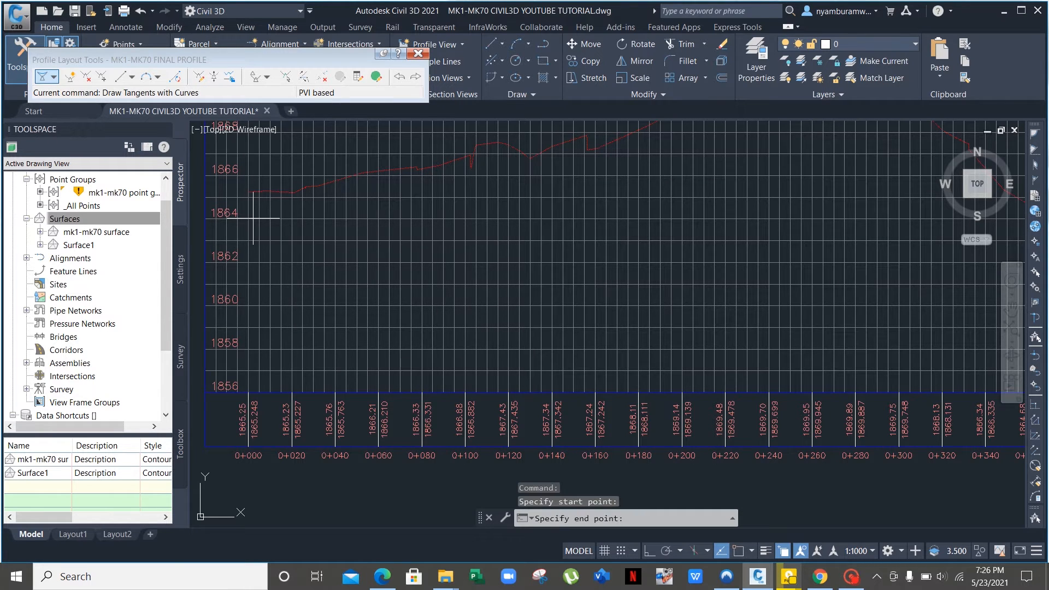
scroll(590, 174, "down", 2)
scroll(627, 187, "down", 2)
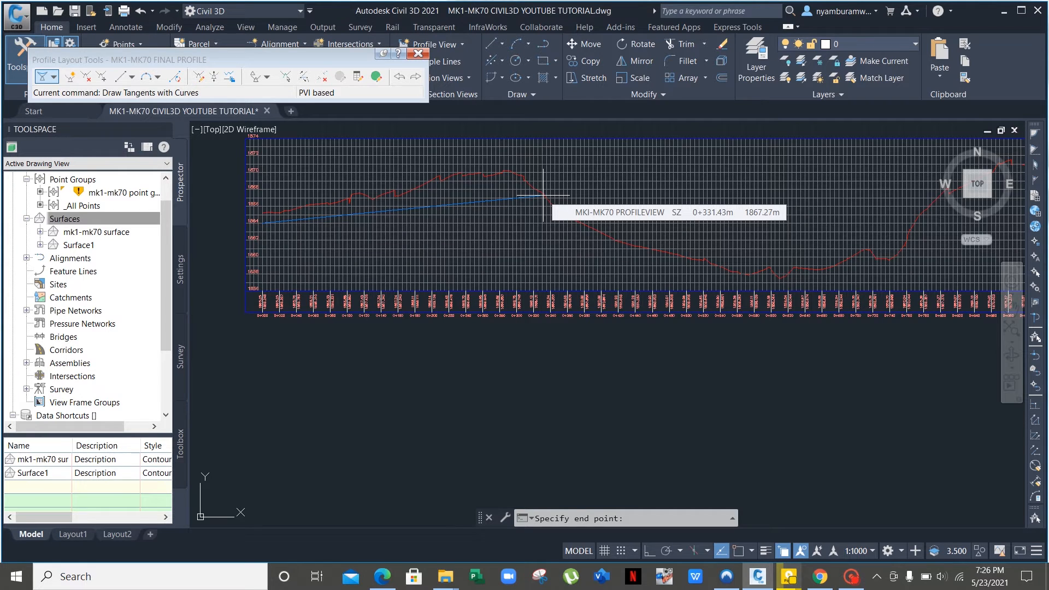
left_click(543, 195)
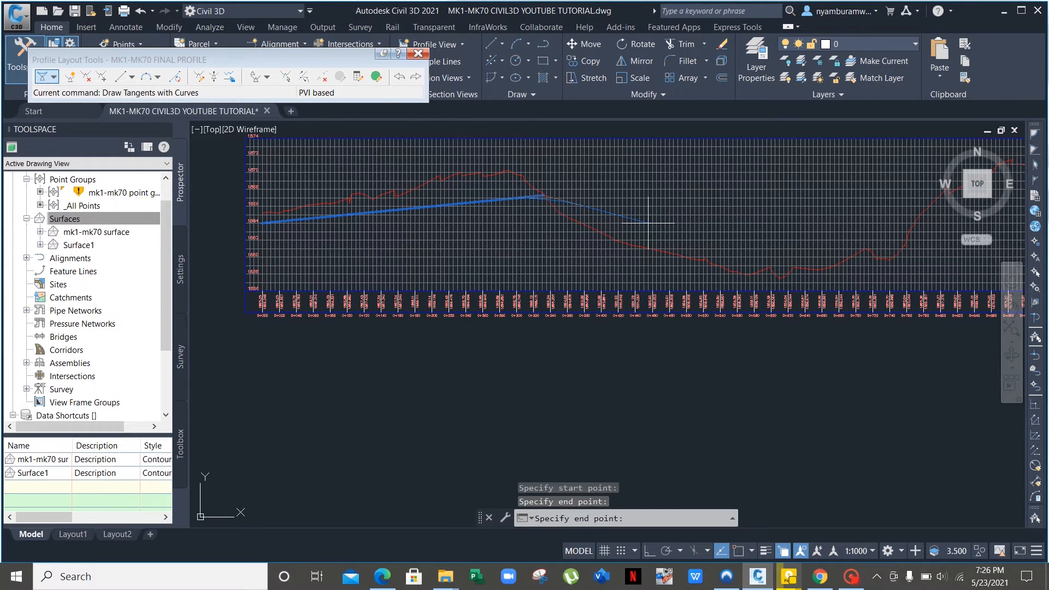
Add PVIs at the valley bottom, rise top, gentle dip and last crest, ending at the alignment end.
middle_click_drag(833, 242, 600, 190)
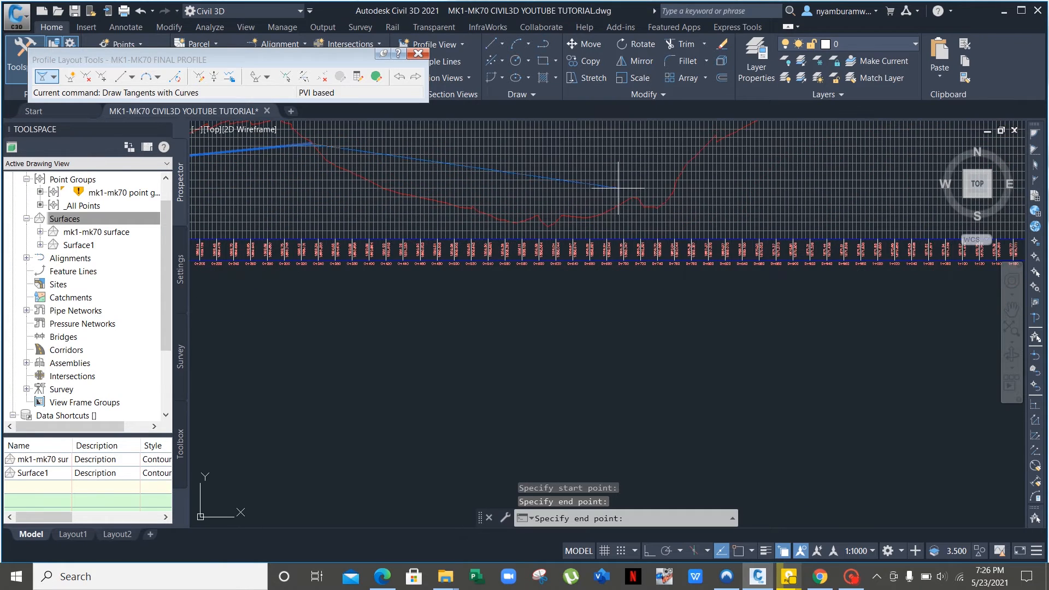
left_click(683, 178)
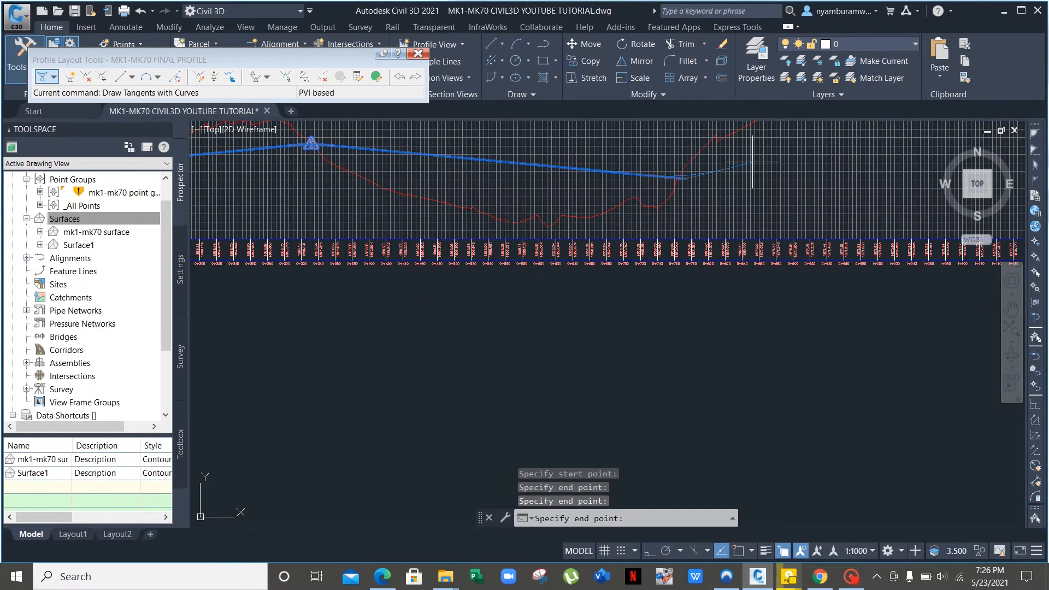
middle_click_drag(770, 161, 534, 224)
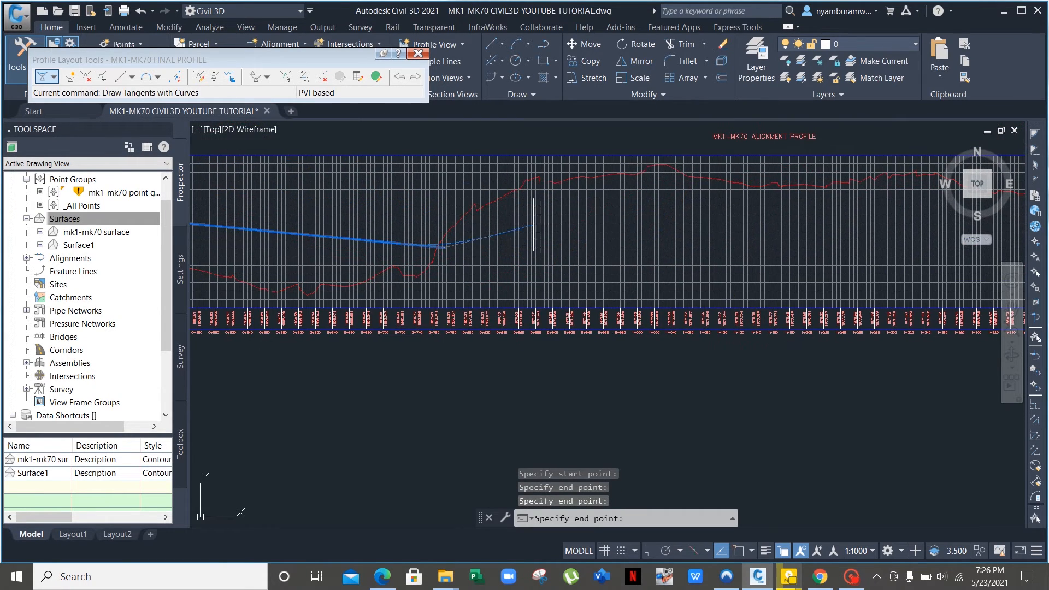
left_click(755, 181)
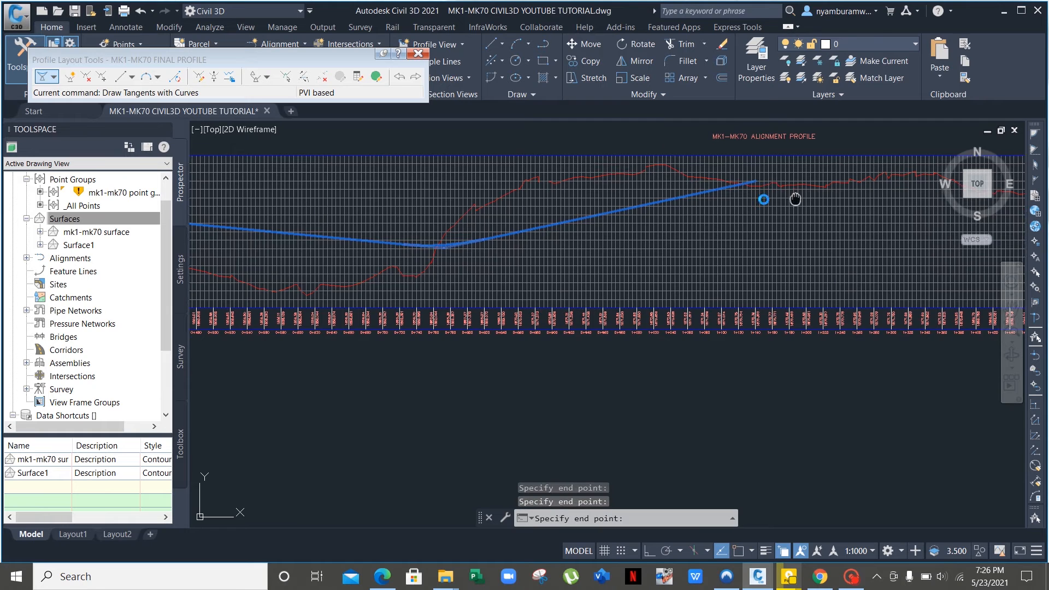
middle_click_drag(795, 199, 449, 210)
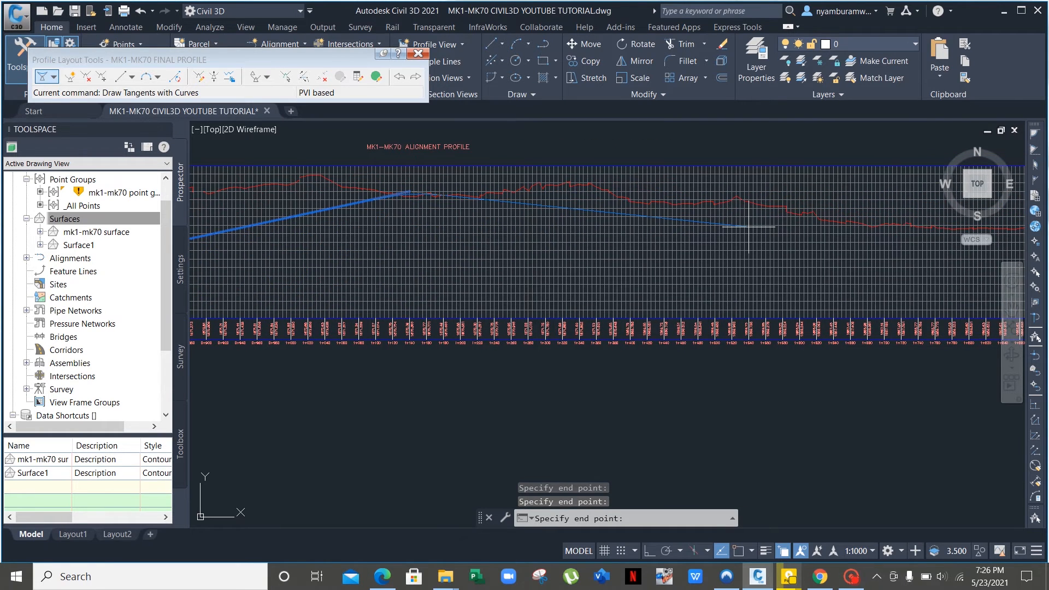
middle_click_drag(748, 226, 431, 225)
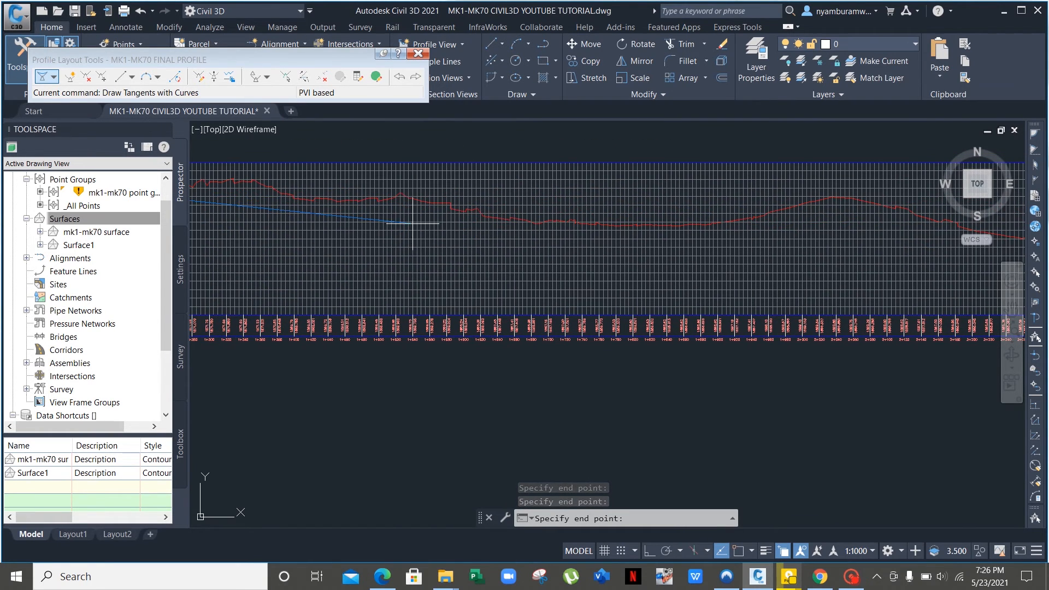
left_click(737, 225)
middle_click_drag(831, 212, 523, 246)
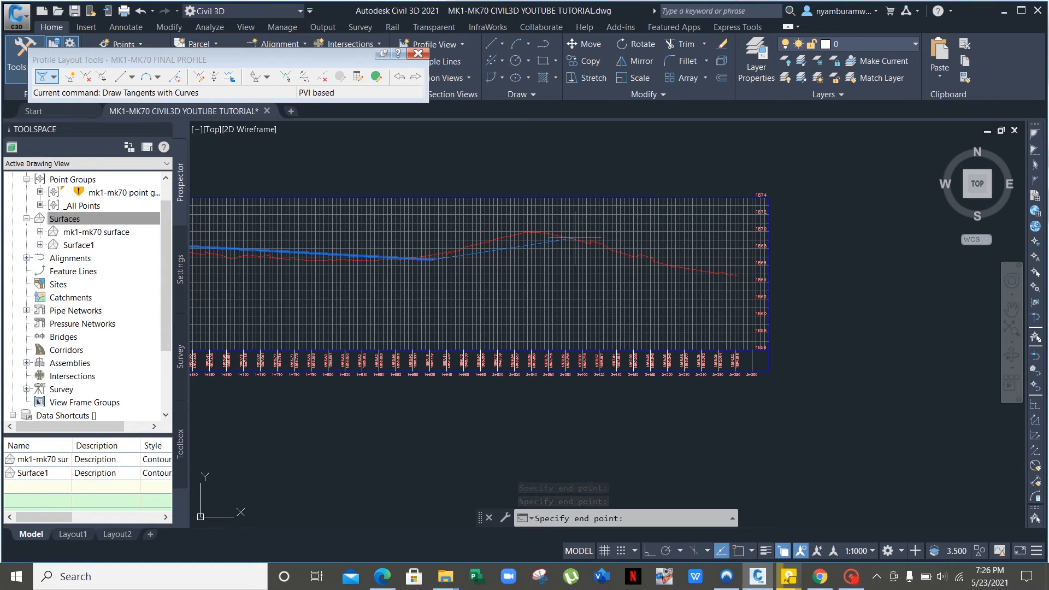
left_click(575, 235)
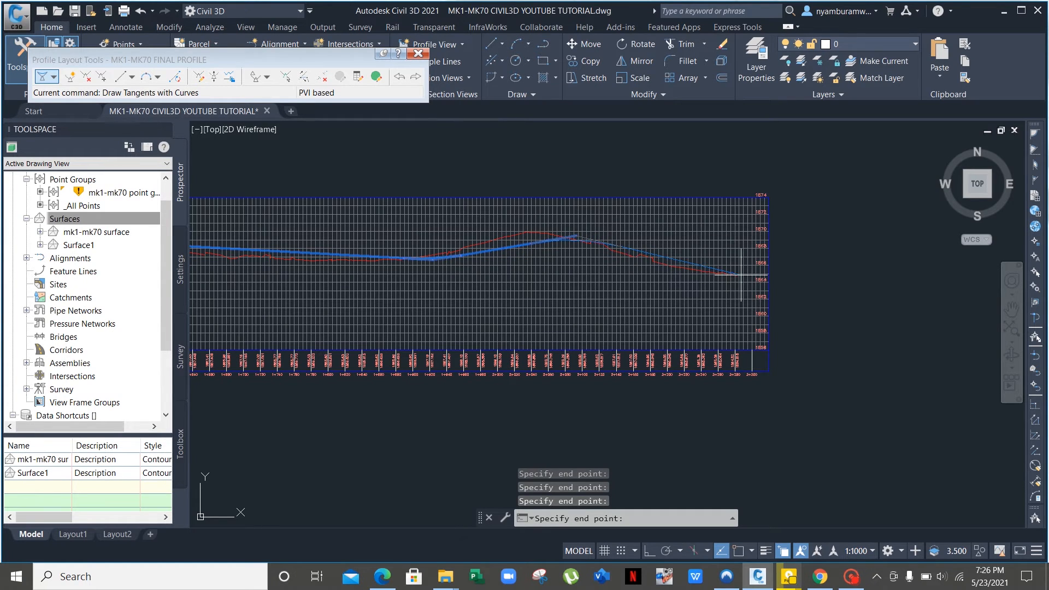
scroll(744, 277, "up", 6)
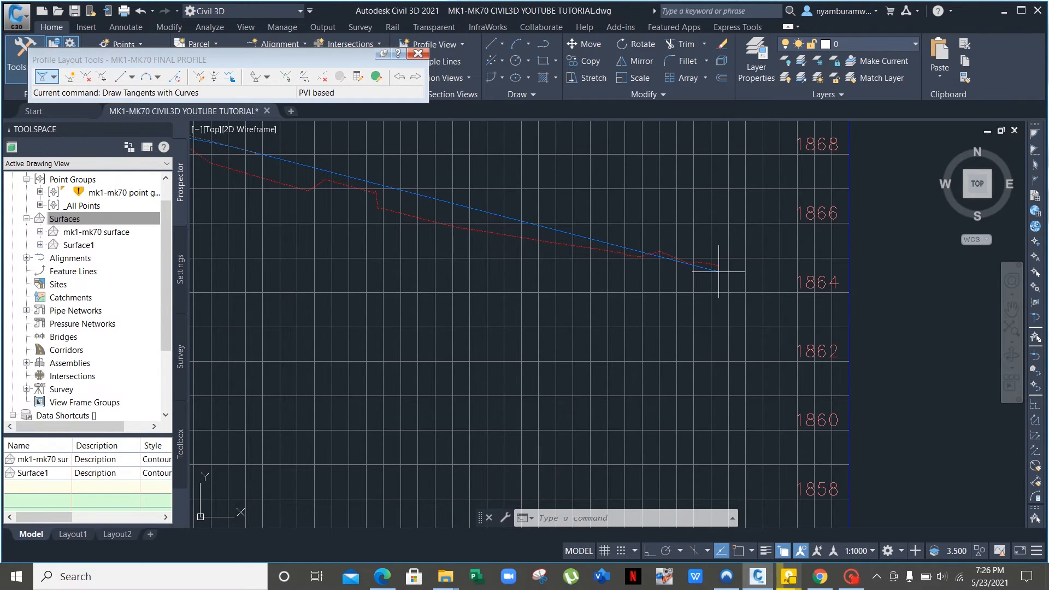
left_click(719, 270)
key("Return")
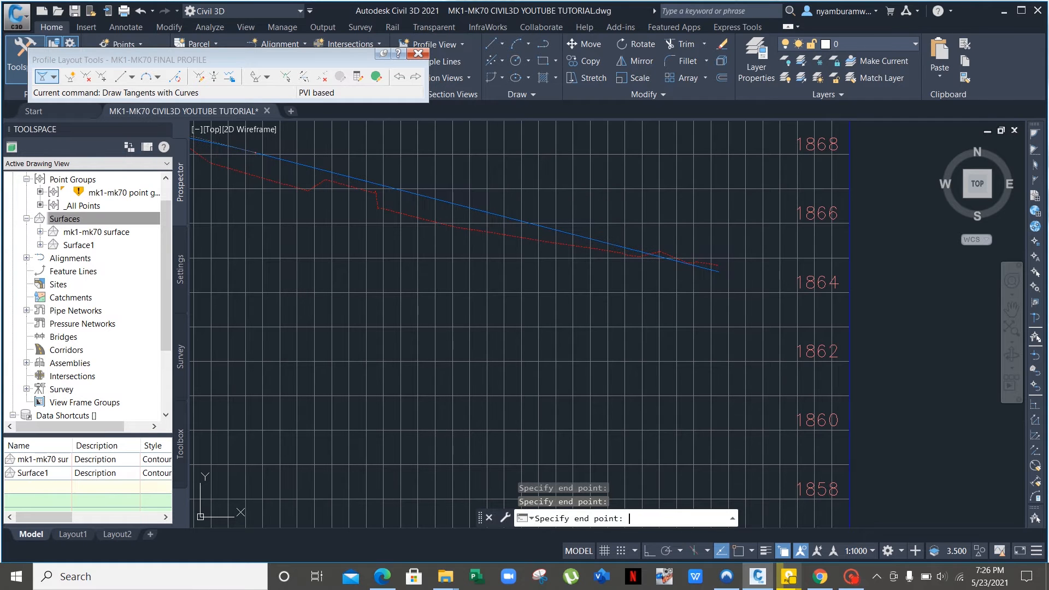
scroll(338, 230, "down", 5)
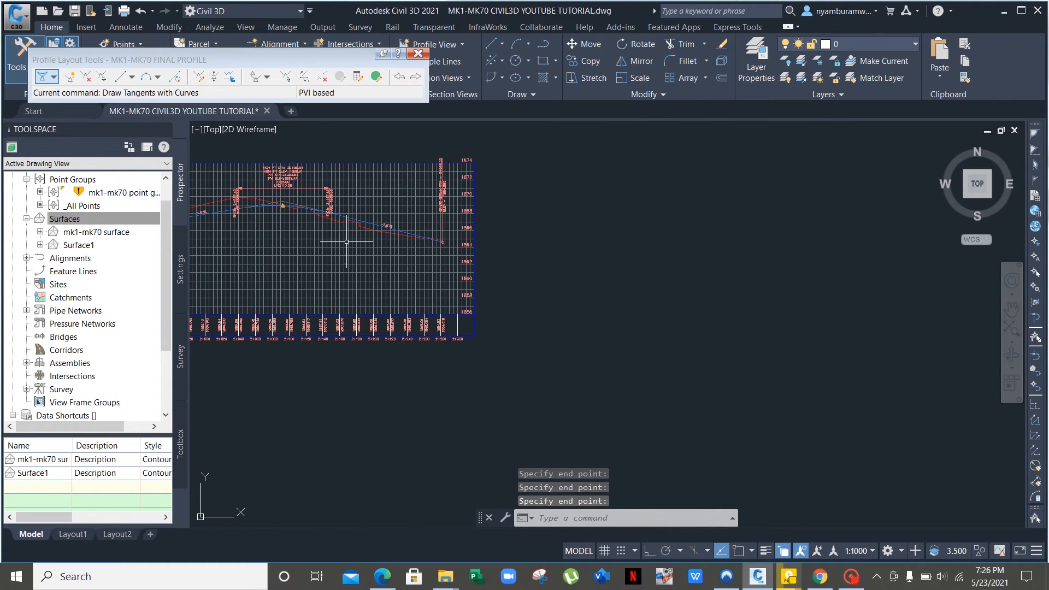
Pan back along the labelled design profile to its start and select it to show grips.
middle_click_drag(266, 256, 757, 286)
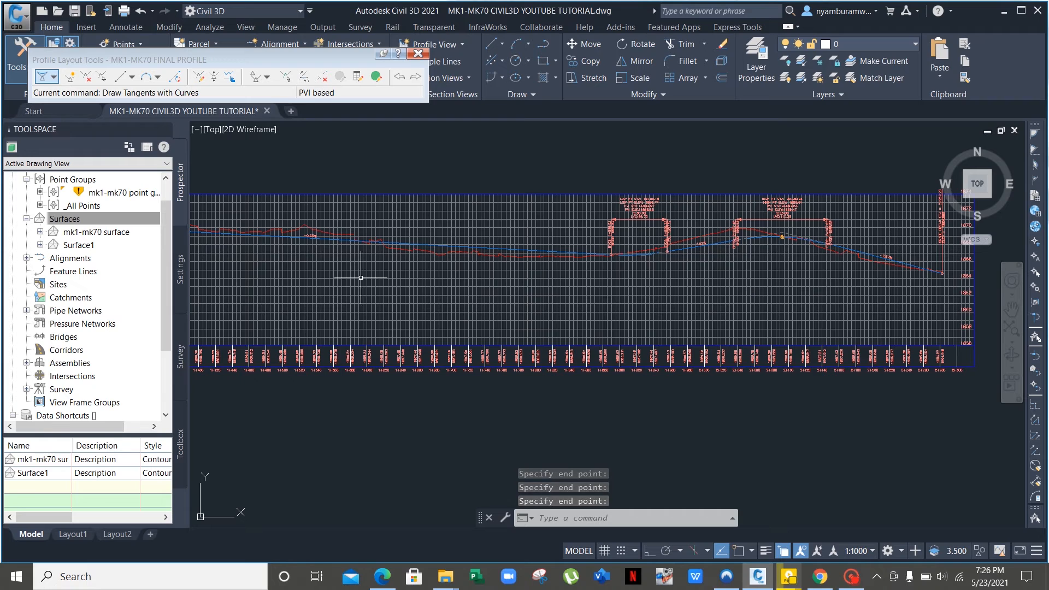
middle_click_drag(368, 277, 784, 293)
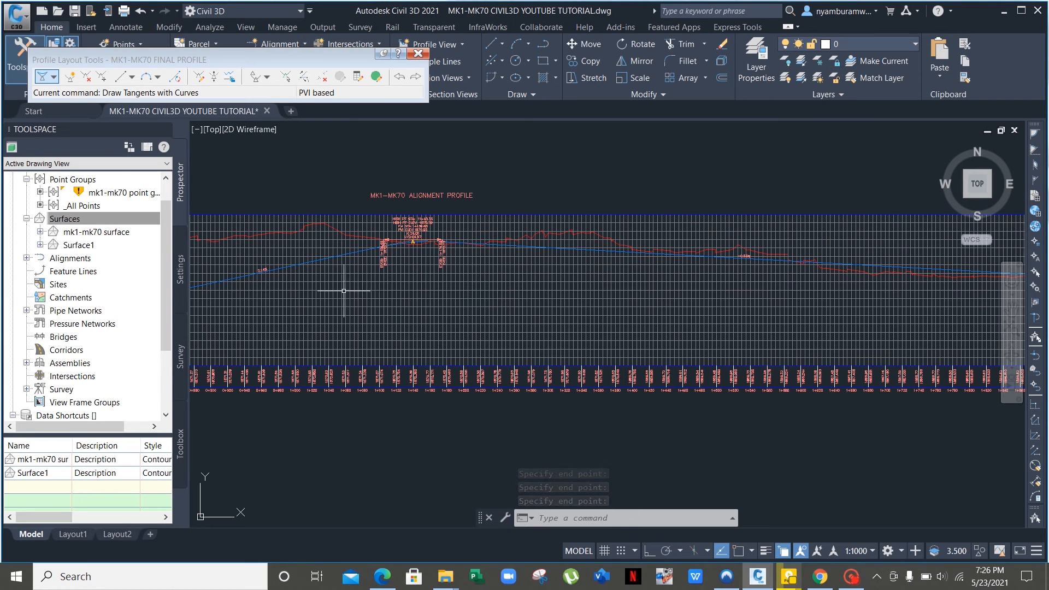
middle_click_drag(344, 286, 730, 247)
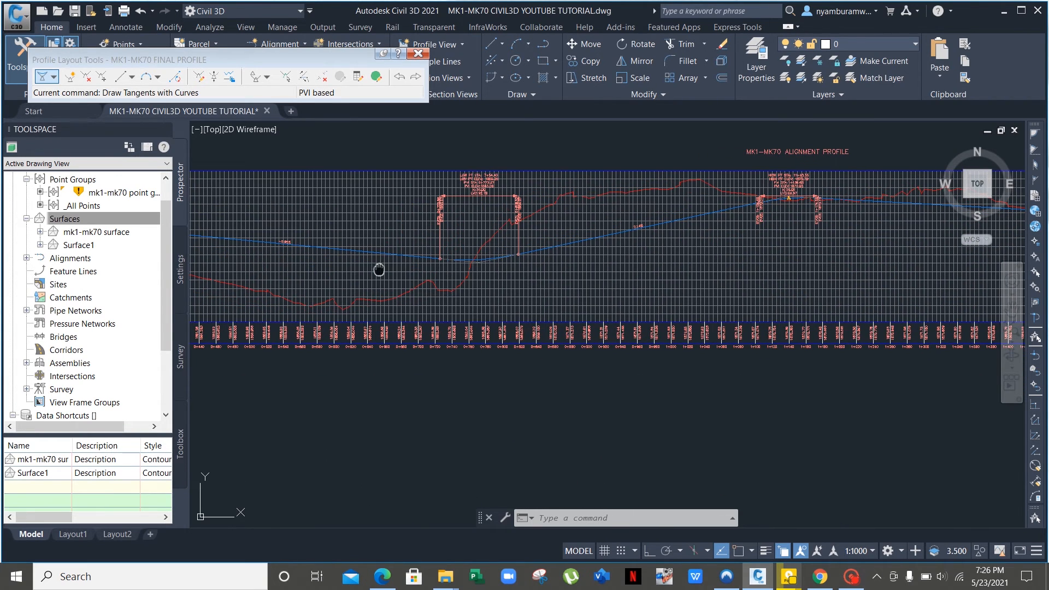
middle_click_drag(378, 269, 727, 292)
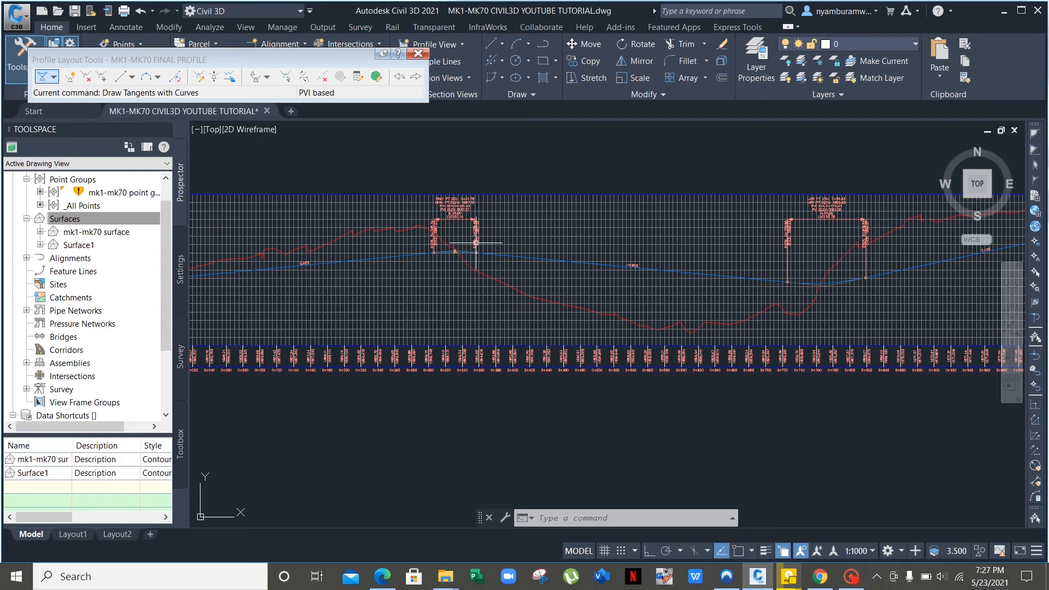
scroll(454, 249, "up", 5)
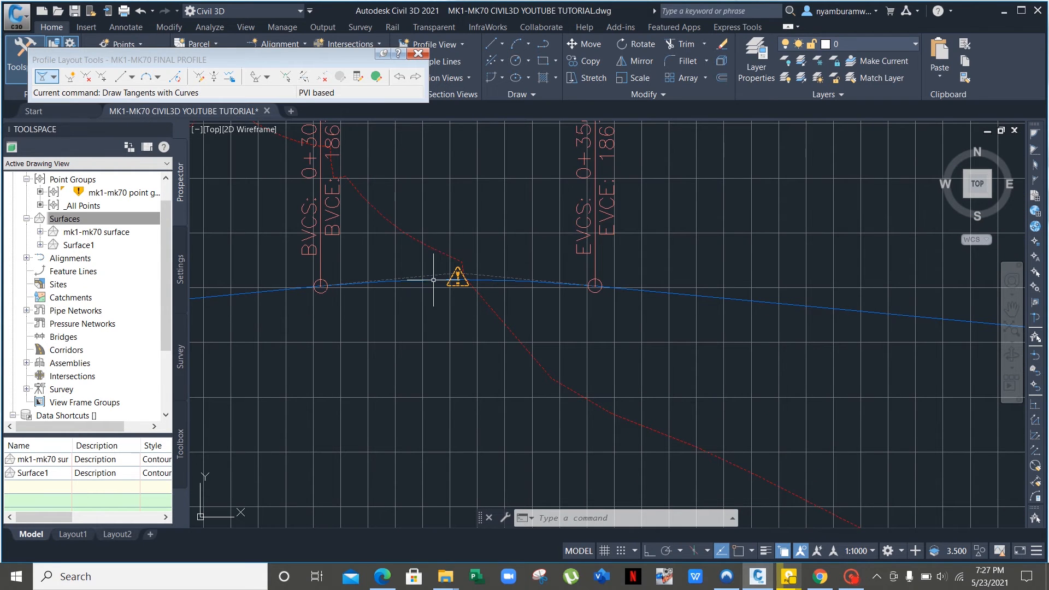
left_click(429, 279)
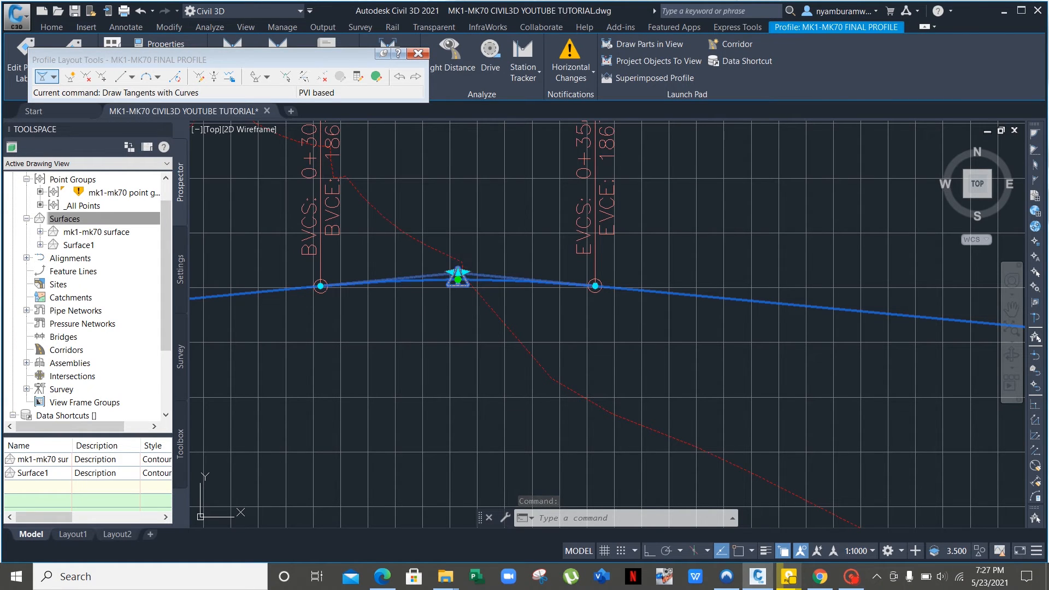
Lower the first PVI to lengthen its vertical curve, abandoning an attempted sag PVI move.
left_click(457, 277)
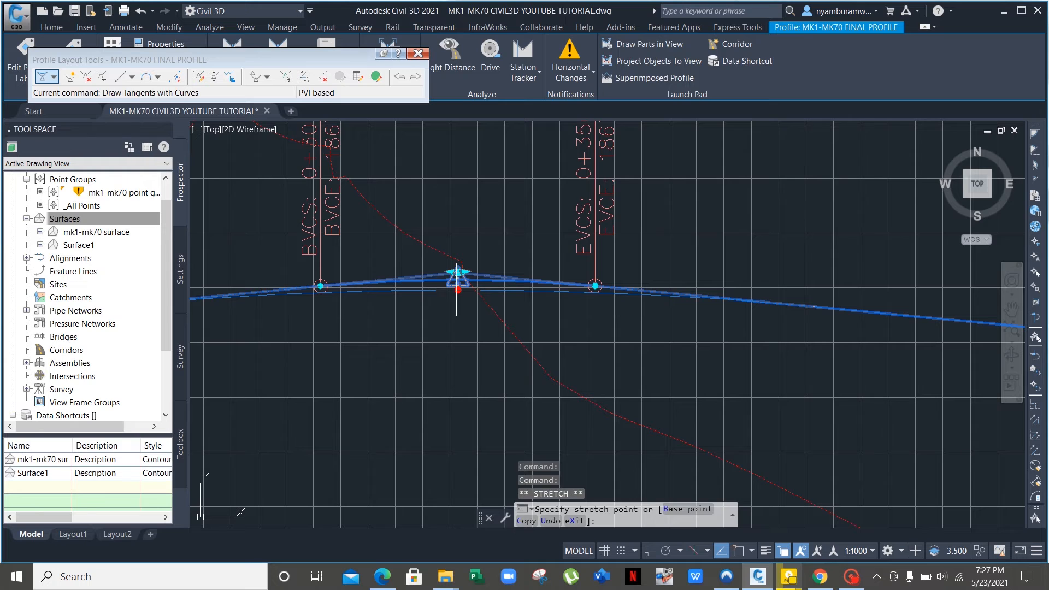
left_click(457, 289)
left_click(458, 289)
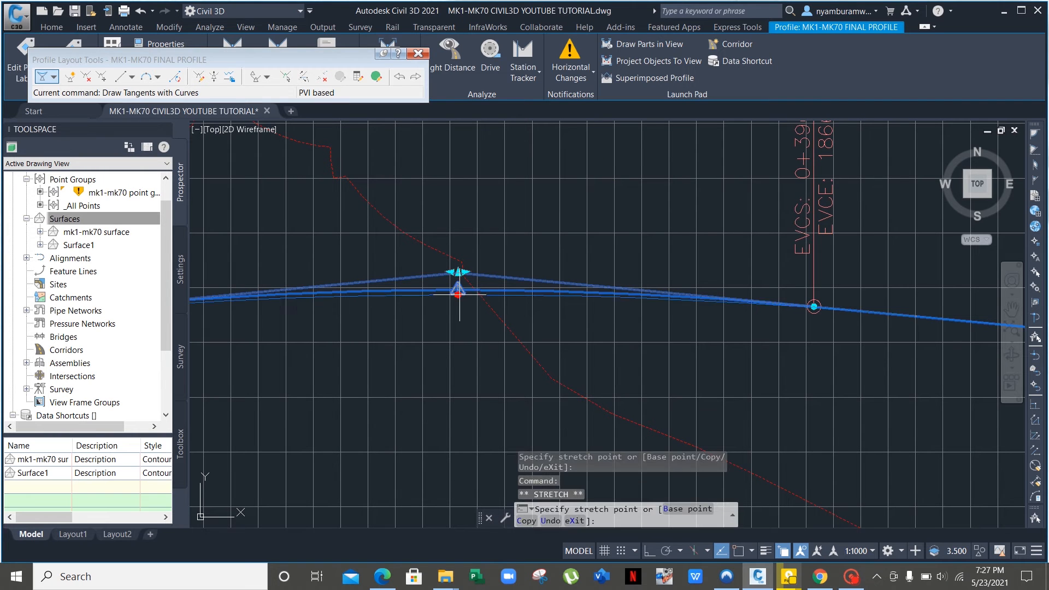
left_click(459, 291)
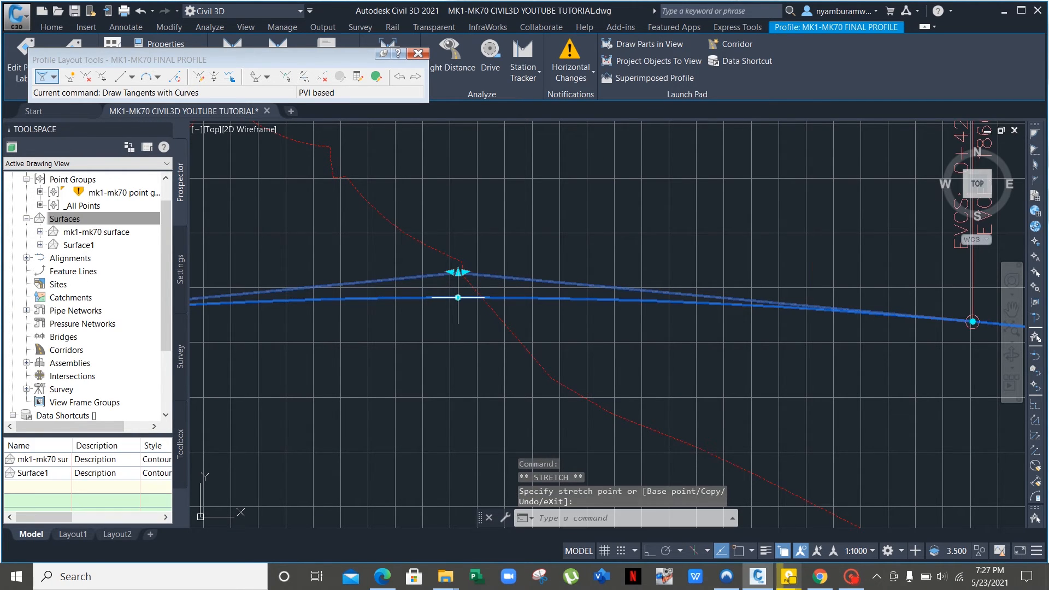
scroll(524, 251, "down", 5)
middle_click_drag(656, 302, 351, 298)
scroll(565, 291, "up", 8)
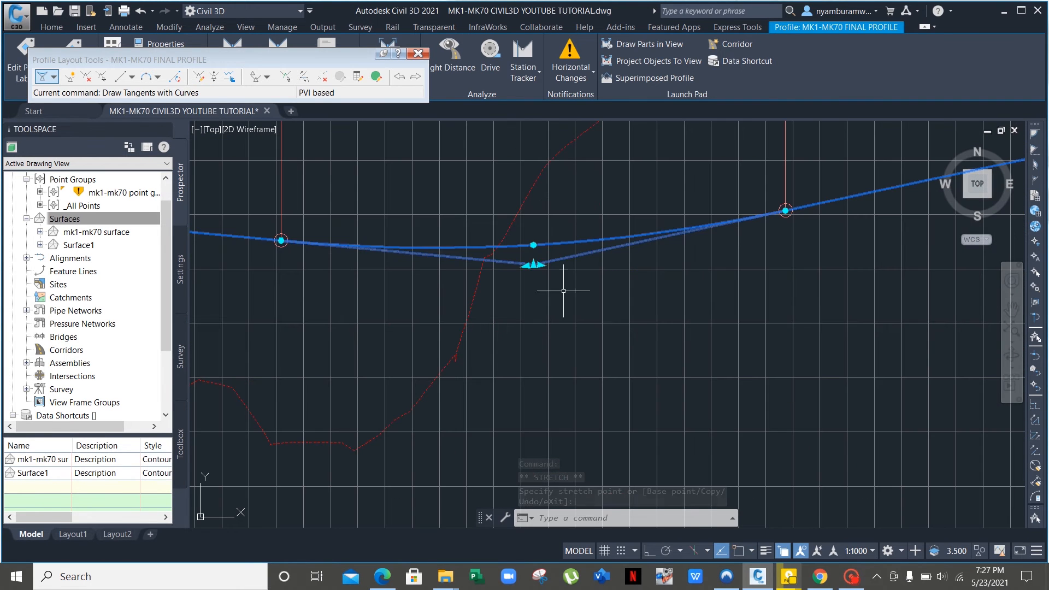
left_click(533, 244)
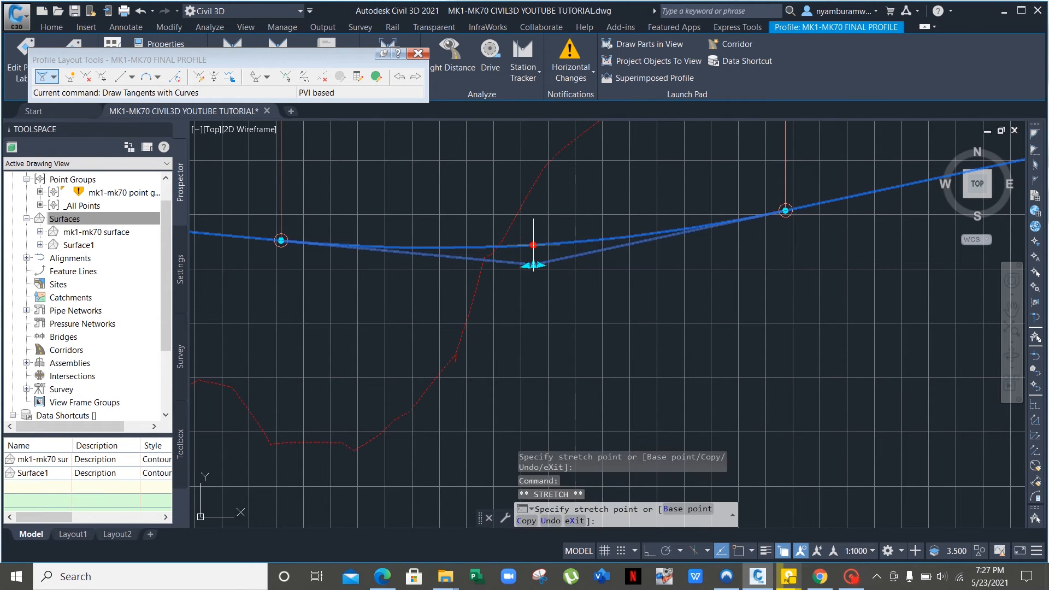
key("Escape")
scroll(563, 240, "down", 5)
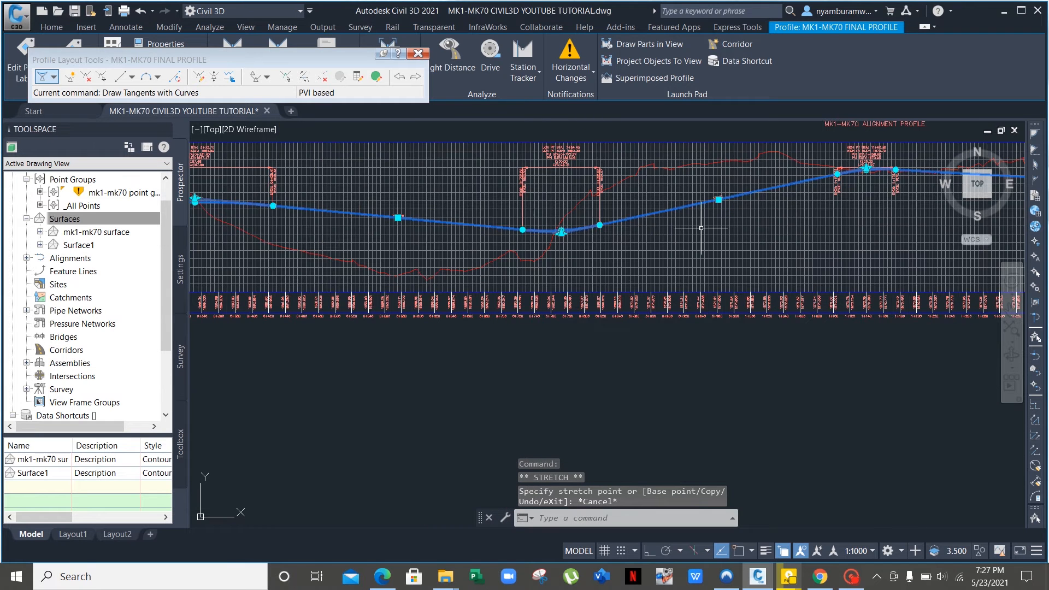
middle_click_drag(765, 213, 524, 247)
key("Escape")
scroll(610, 213, "up", 5)
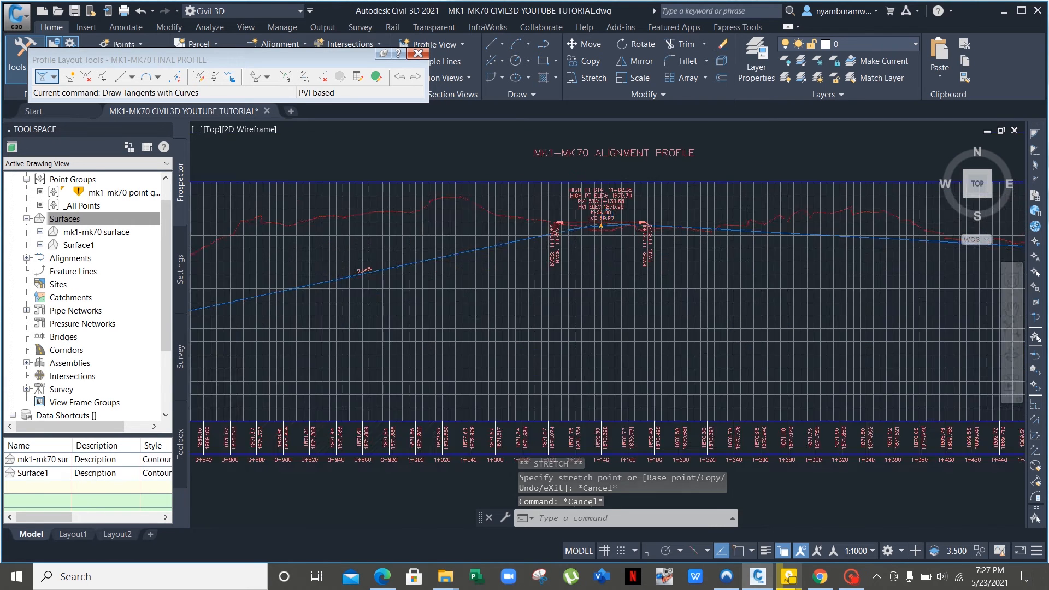
Stretch the crest vertical curve to LVC 144.28, then further to LVC 192.57.
left_click(594, 259)
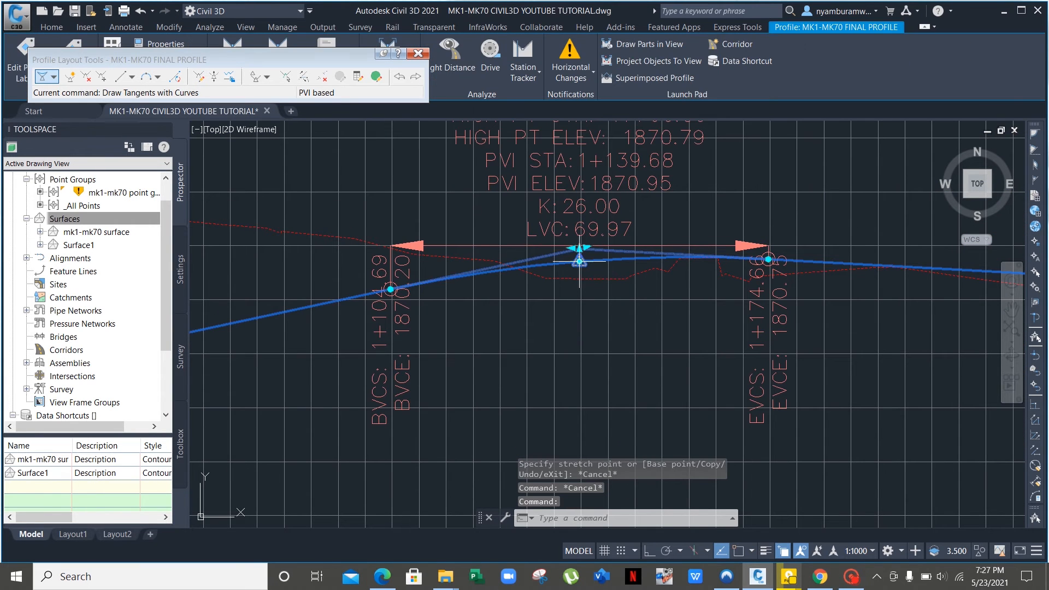
left_click(579, 261)
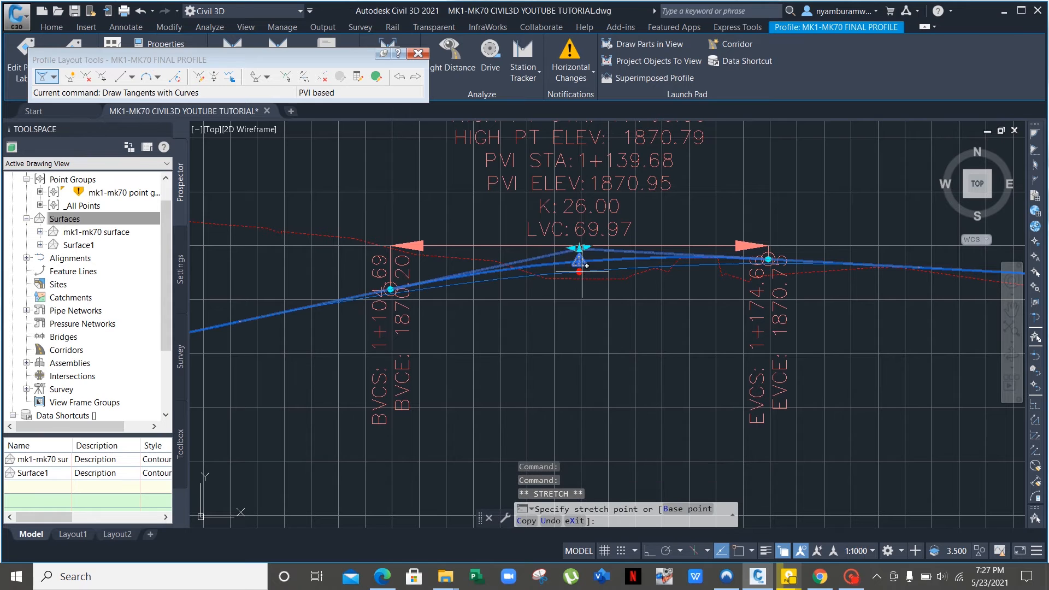
left_click(579, 274)
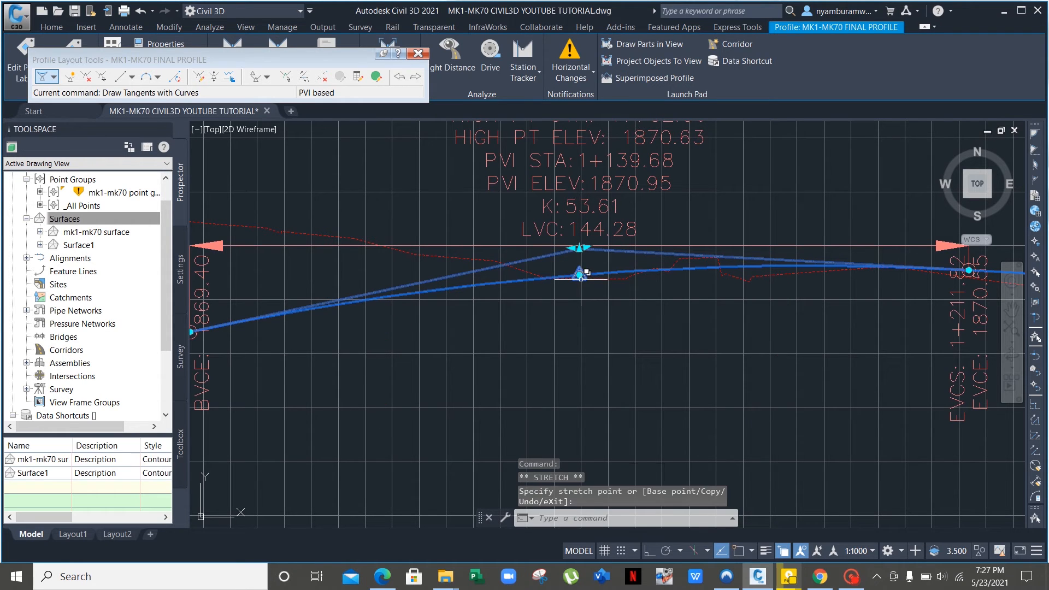
left_click(579, 275)
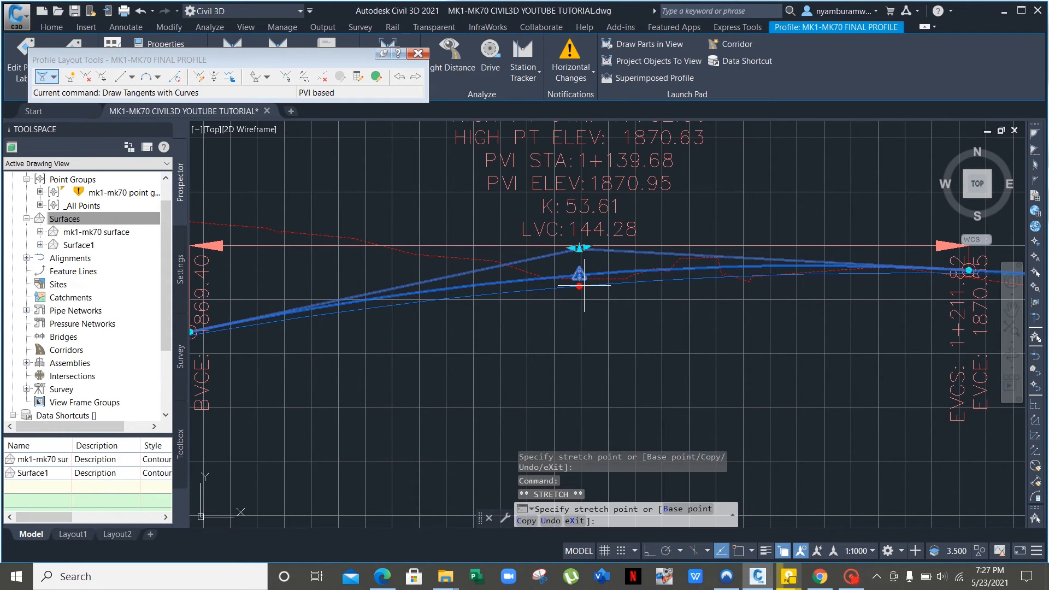
left_click(580, 284)
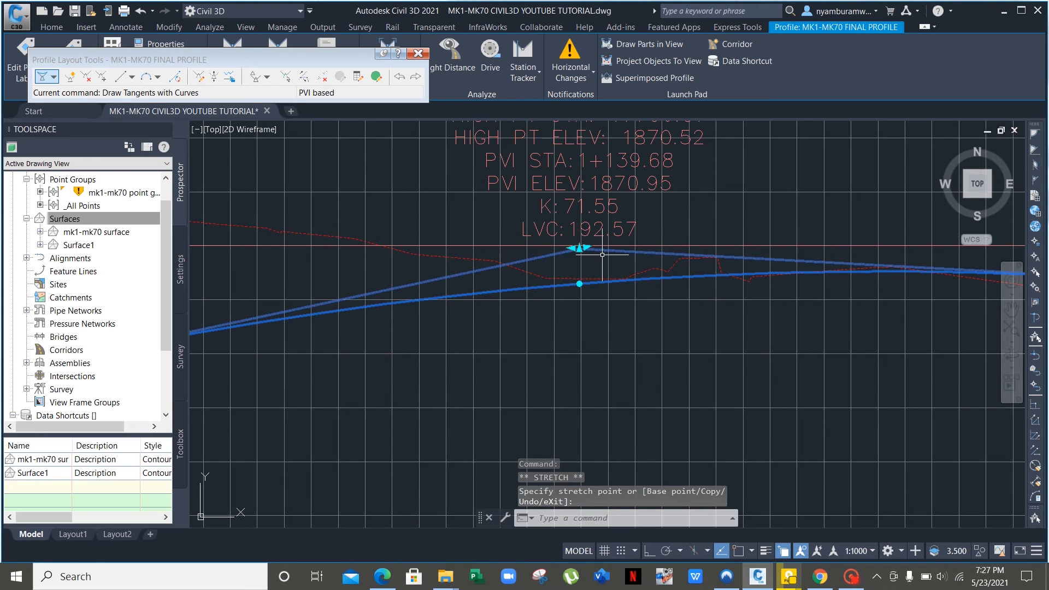
Lengthen the vertical curve at PVI elevation 1869.47 to LVC 193.50.
scroll(600, 255, "down", 5)
middle_click_drag(725, 307, 400, 314)
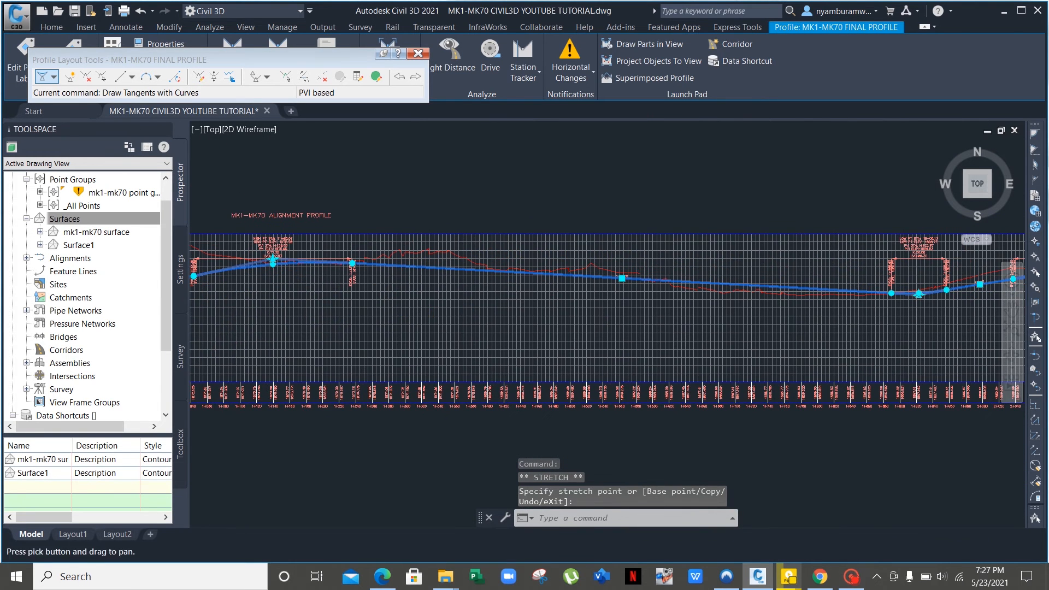
scroll(655, 324, "up", 7)
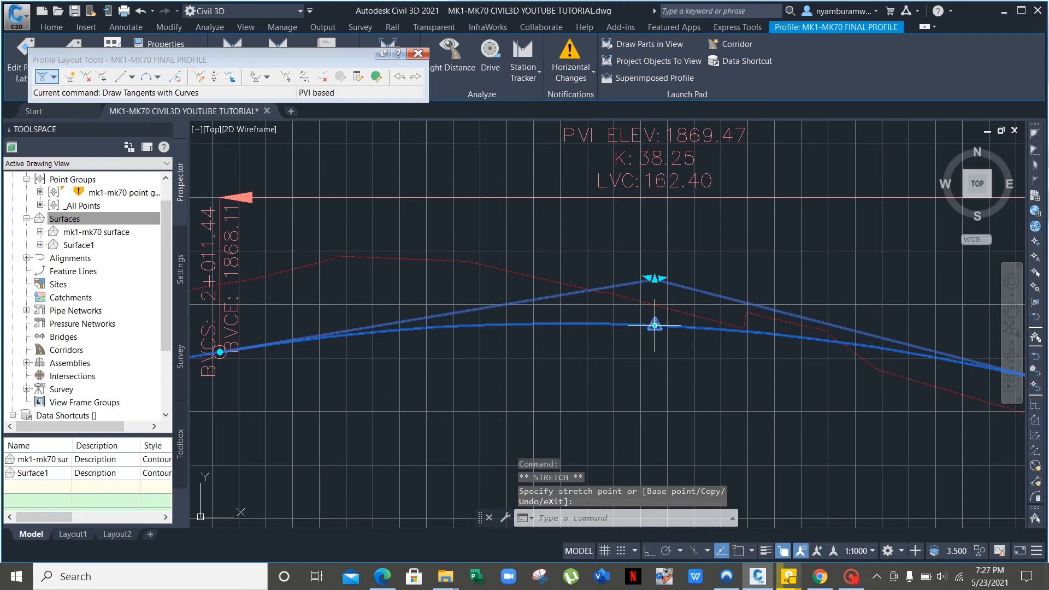
left_click(654, 325)
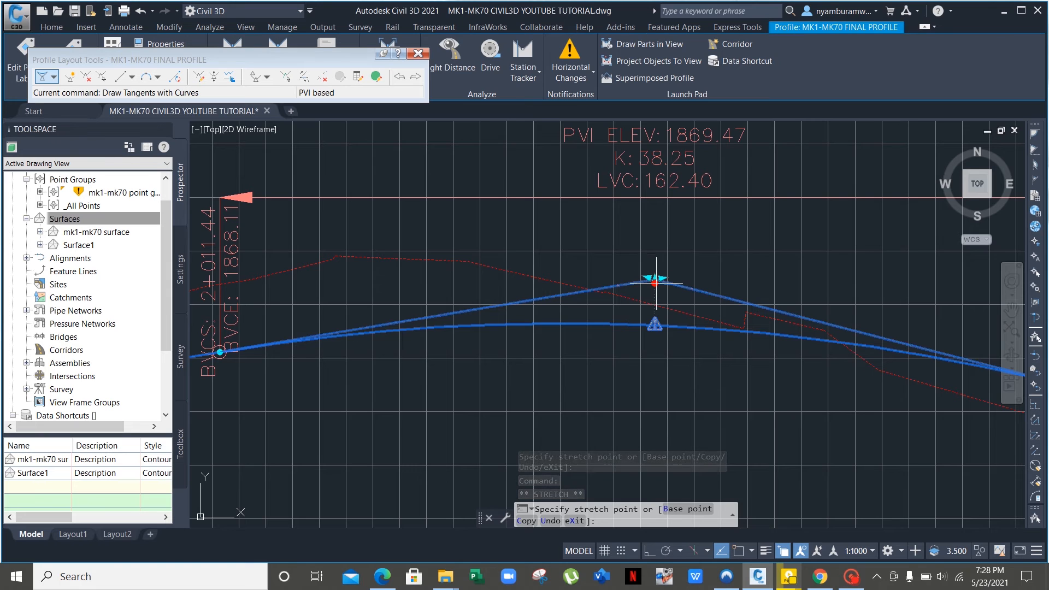
left_click(647, 327)
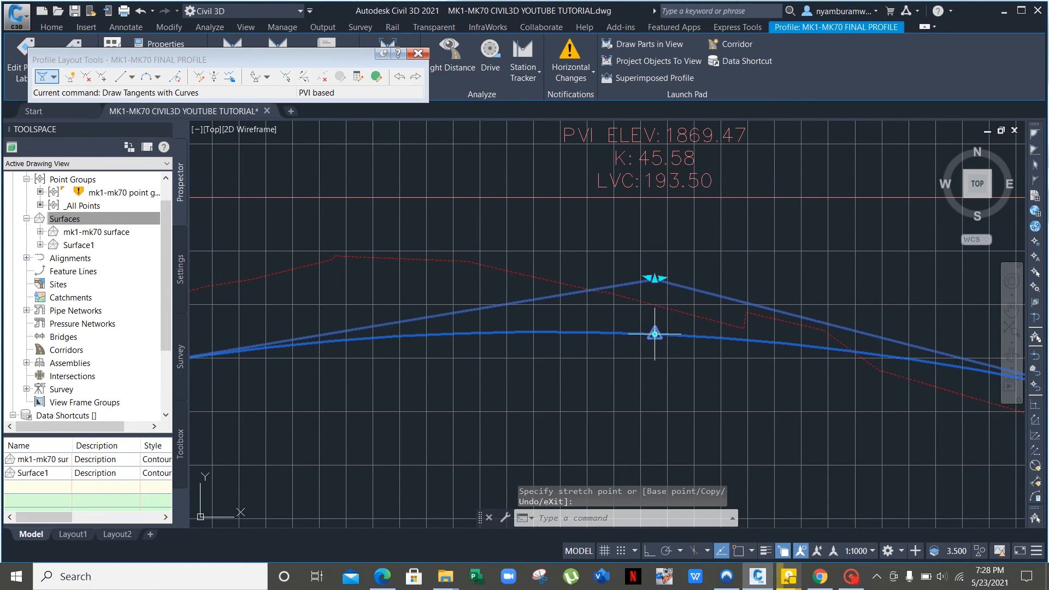
left_click(654, 334)
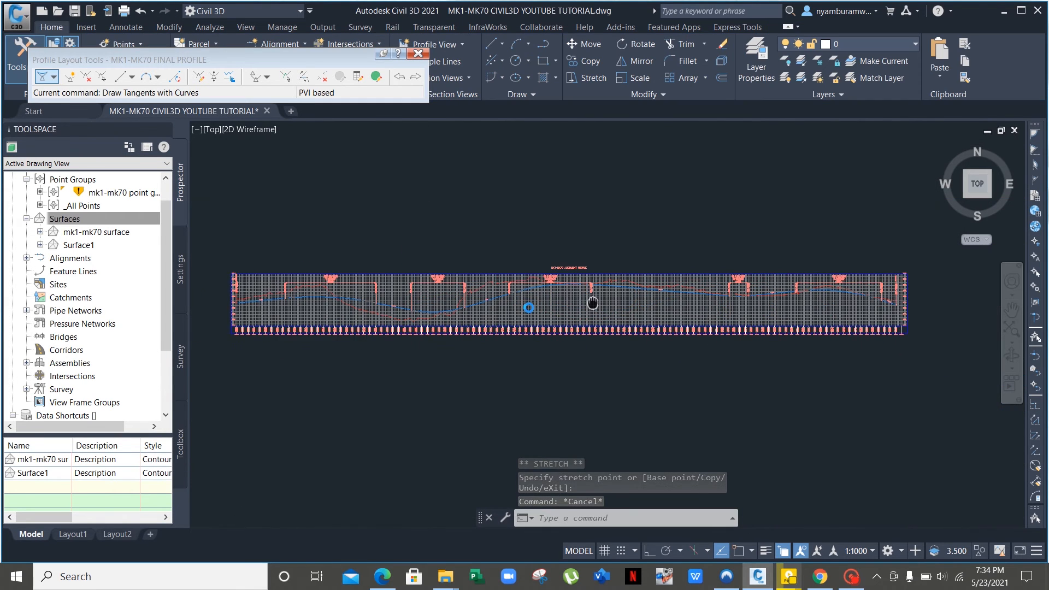
Zoom and pan from station 0+200 to the end near 2+300 to review the finished design profile.
scroll(473, 304, "up", 3)
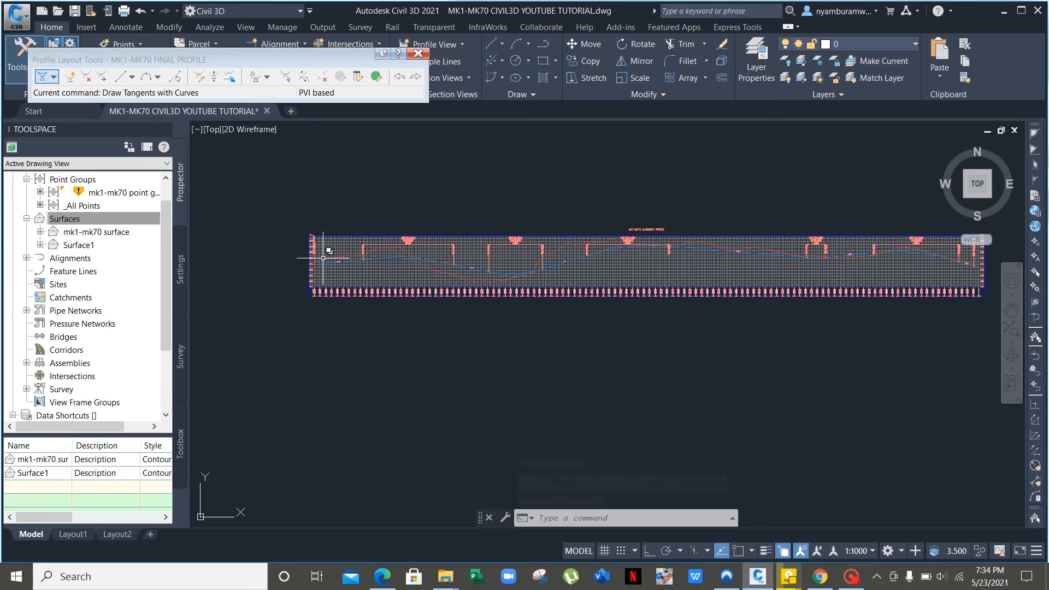
scroll(323, 258, "up", 2)
scroll(323, 257, "up", 4)
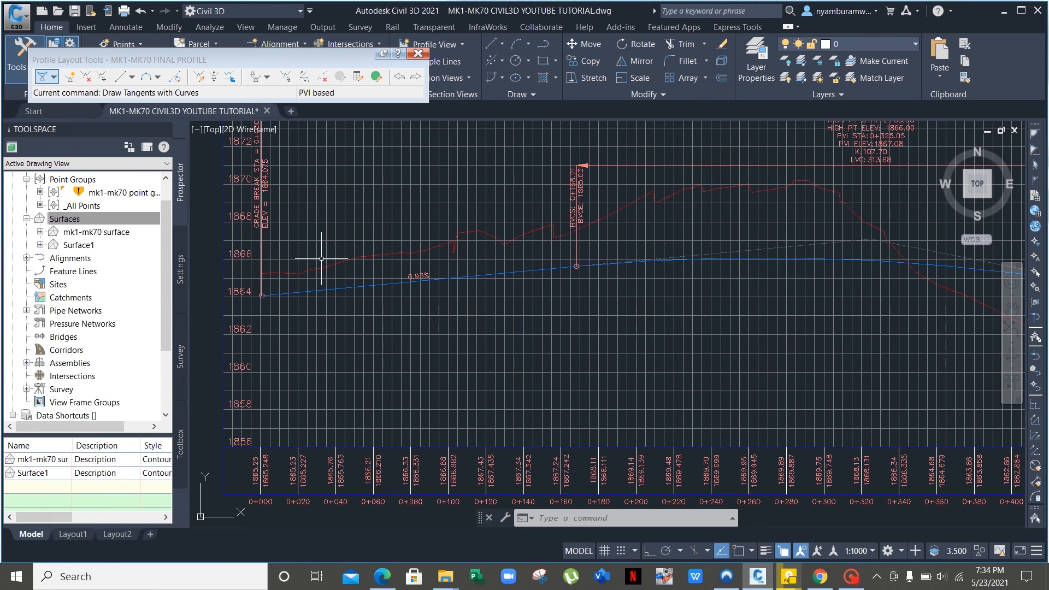
scroll(322, 259, "down", 2)
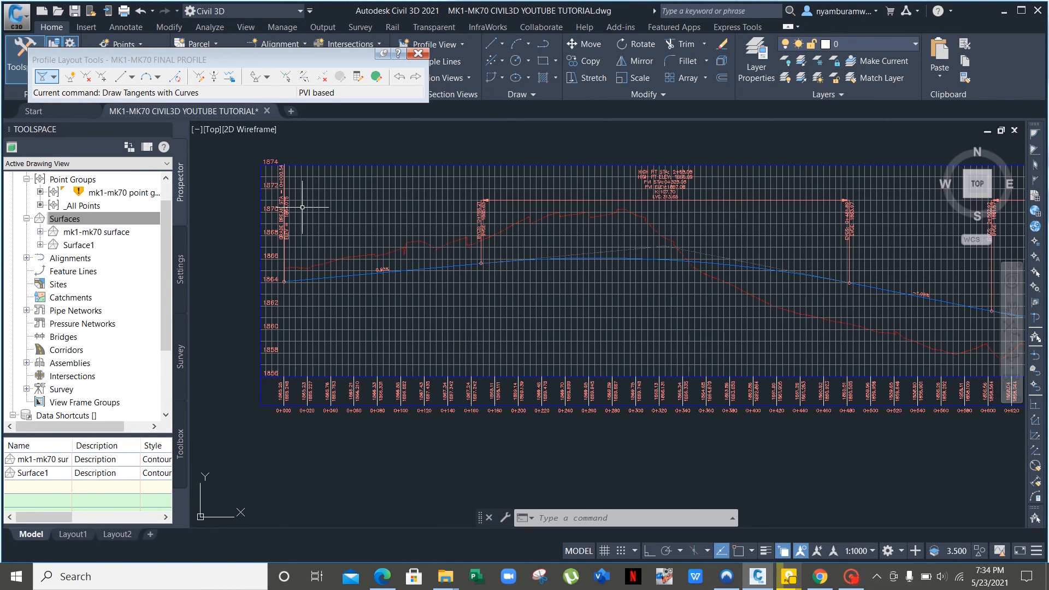
scroll(302, 207, "up", 4)
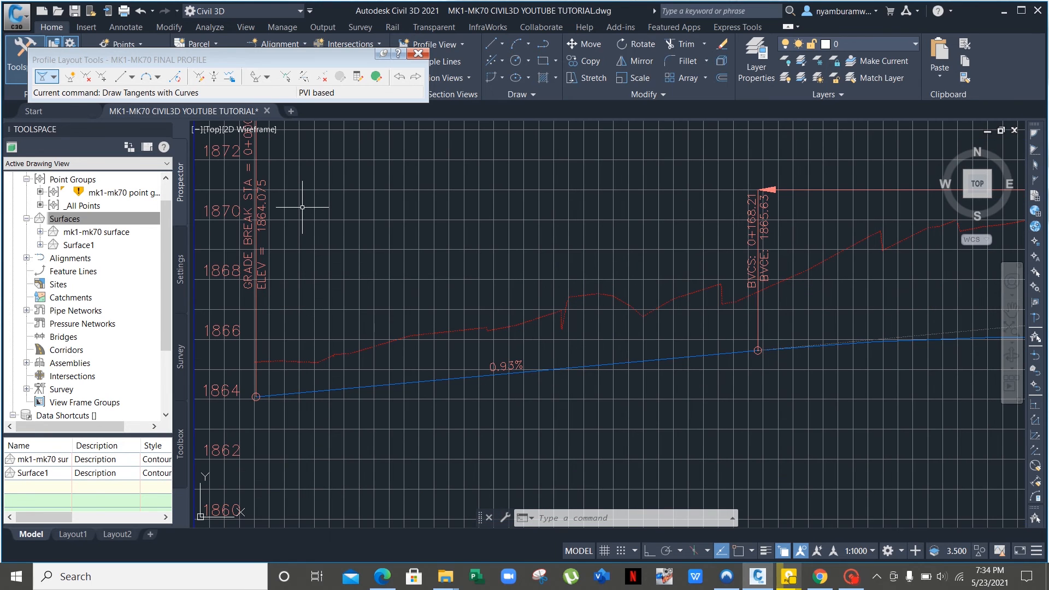
scroll(302, 207, "down", 3)
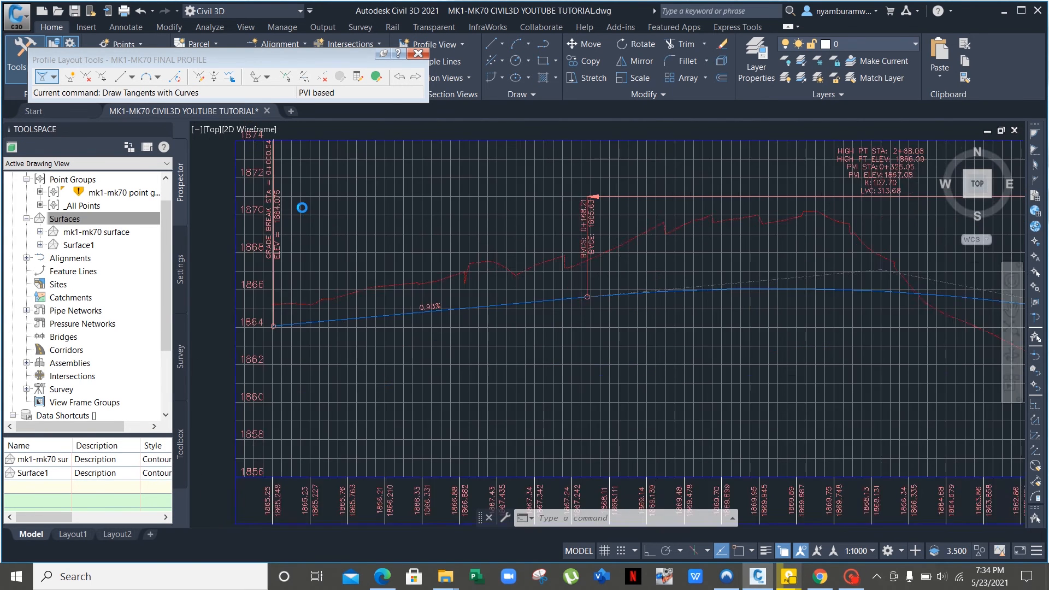
middle_click_drag(615, 287, 305, 274)
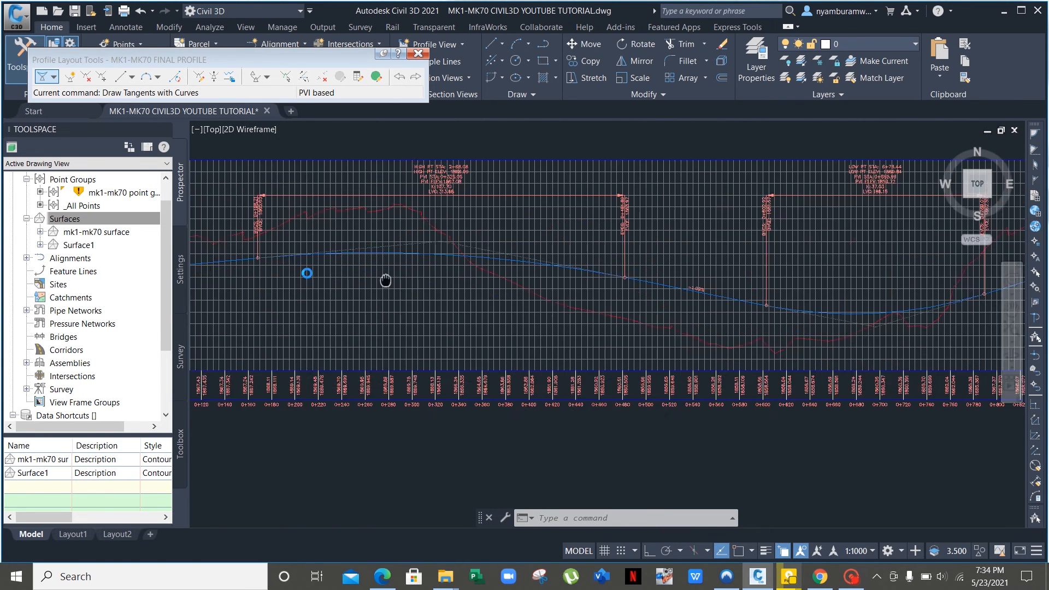
middle_click_drag(619, 302, 336, 256)
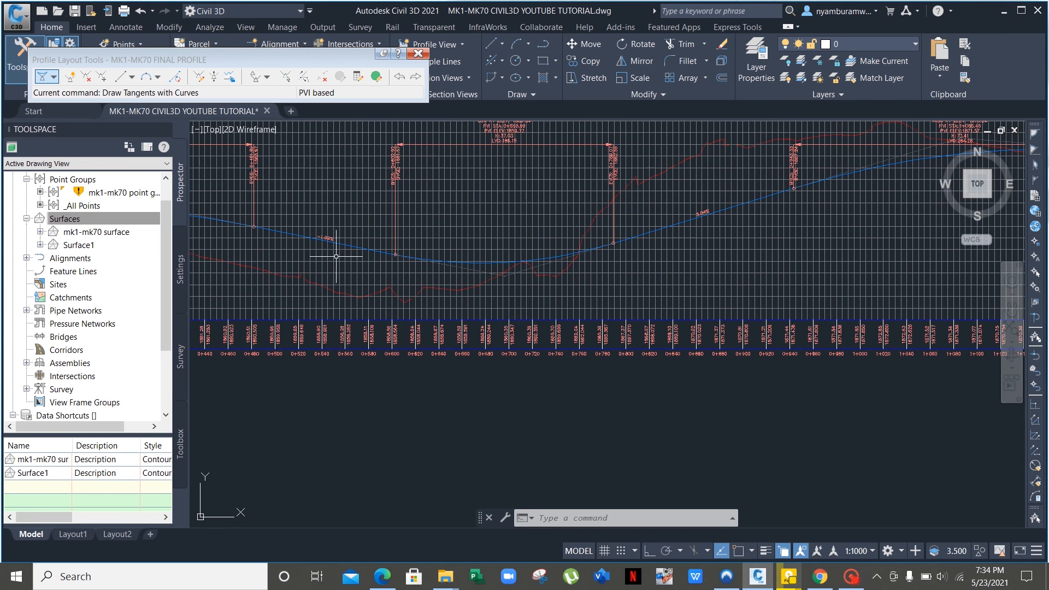
middle_click_drag(697, 236, 207, 257)
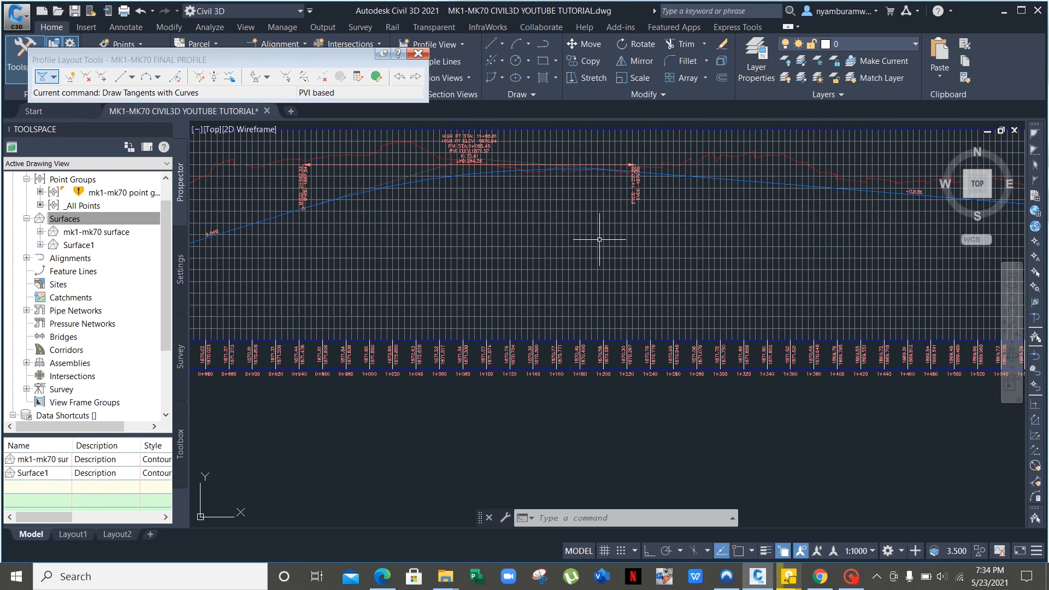
middle_click_drag(599, 239, 228, 257)
middle_click_drag(659, 263, 367, 250)
scroll(368, 250, "down", 1)
middle_click_drag(749, 251, 541, 242)
middle_click_drag(441, 255, 744, 242)
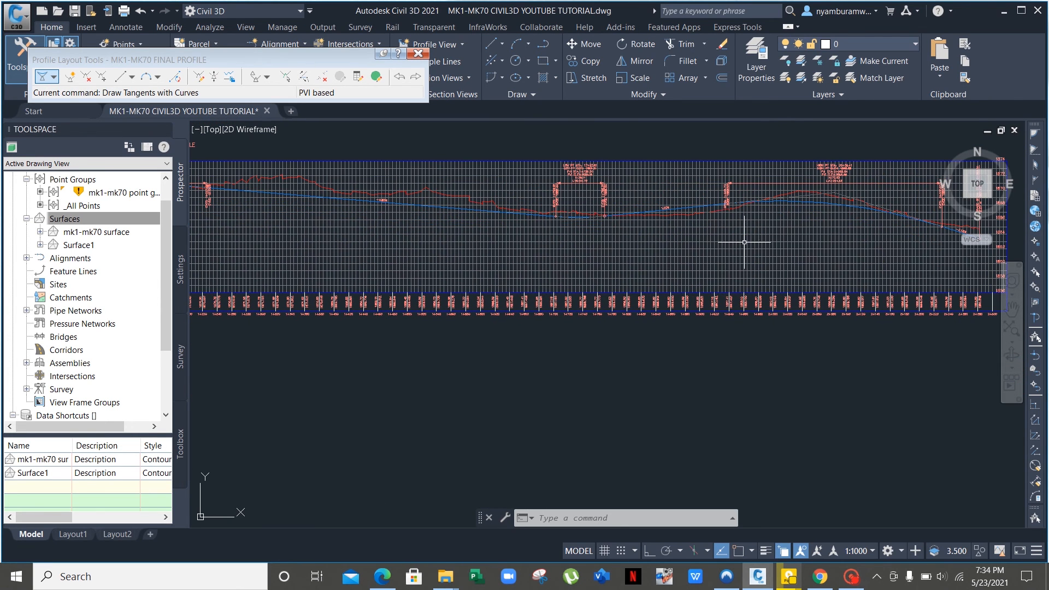
middle_click_drag(366, 219, 746, 274)
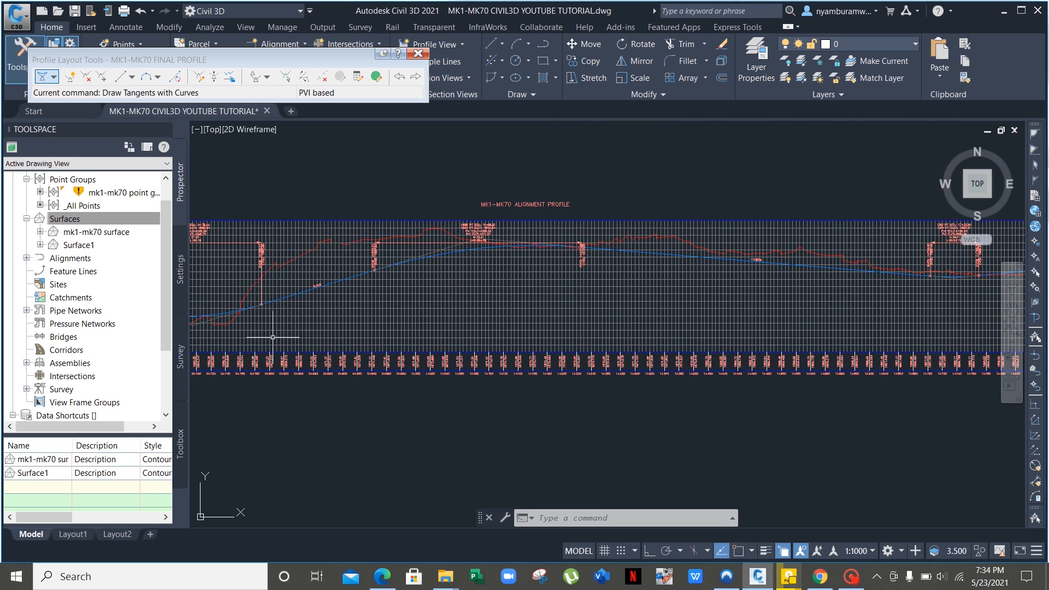
middle_click_drag(296, 309, 445, 265)
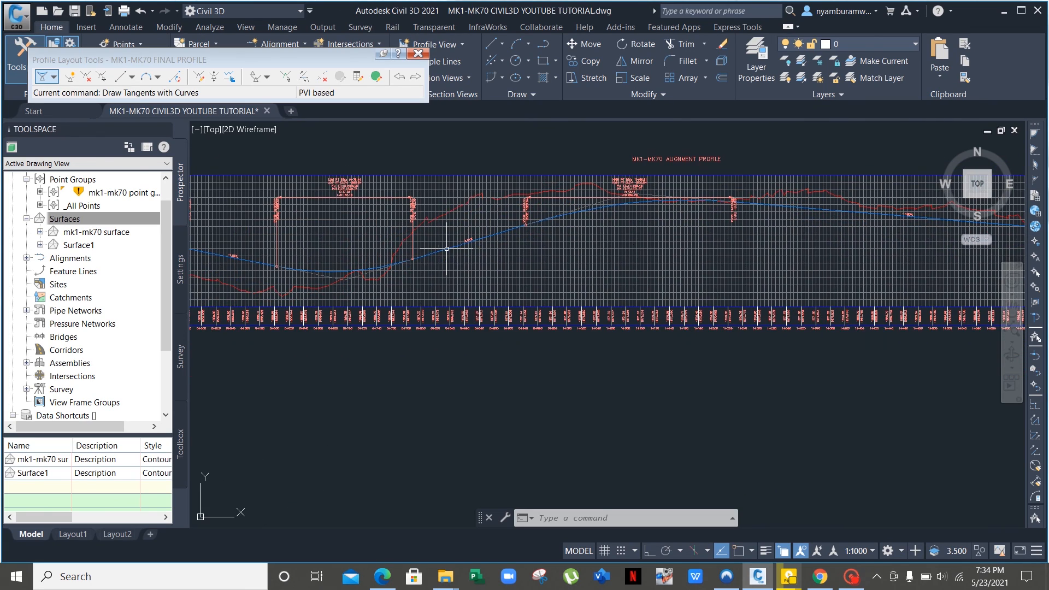
scroll(461, 232, "up", 4)
scroll(462, 232, "down", 2)
scroll(456, 231, "down", 2)
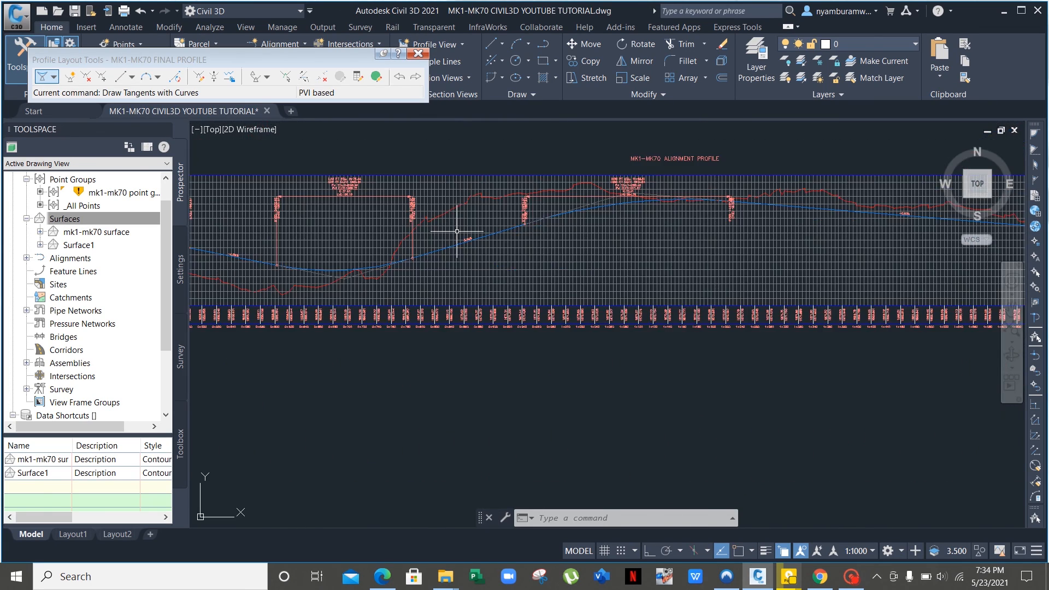
middle_click_drag(367, 241, 637, 214)
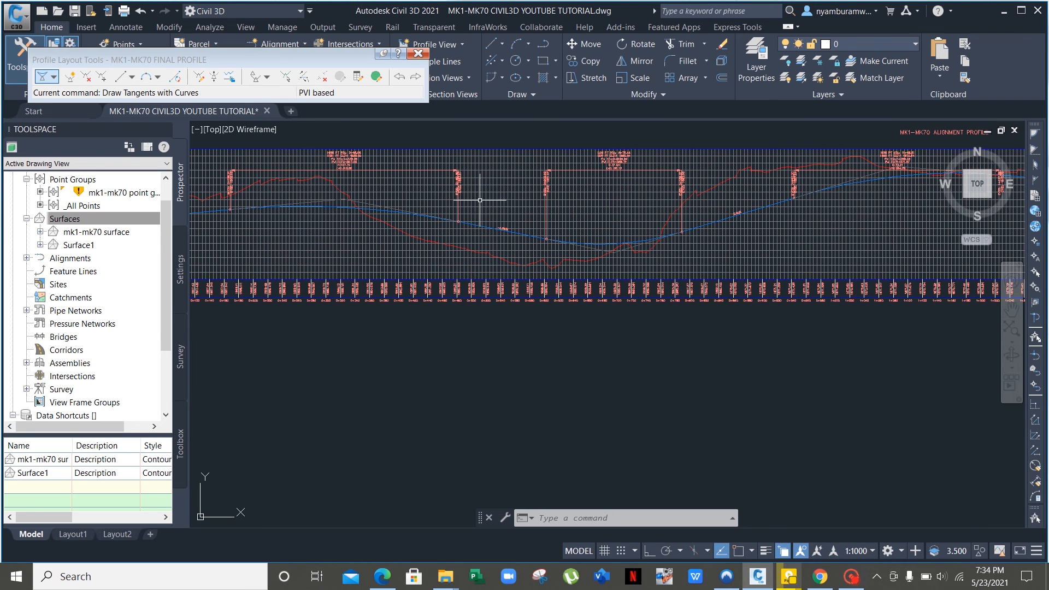
middle_click_drag(487, 210, 576, 244)
scroll(546, 240, "down", 5)
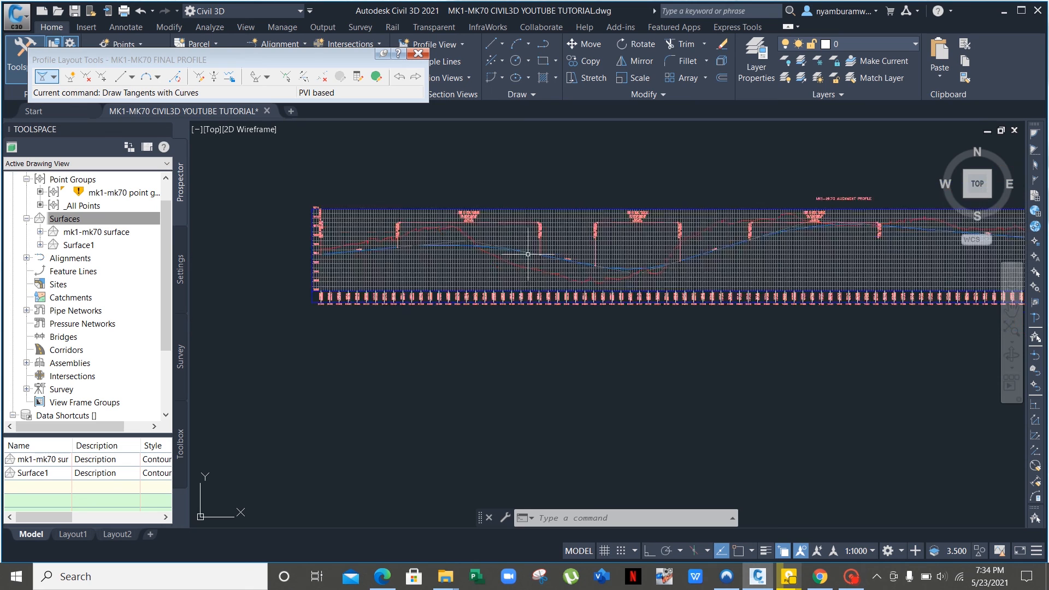
middle_click_drag(555, 308, 422, 318)
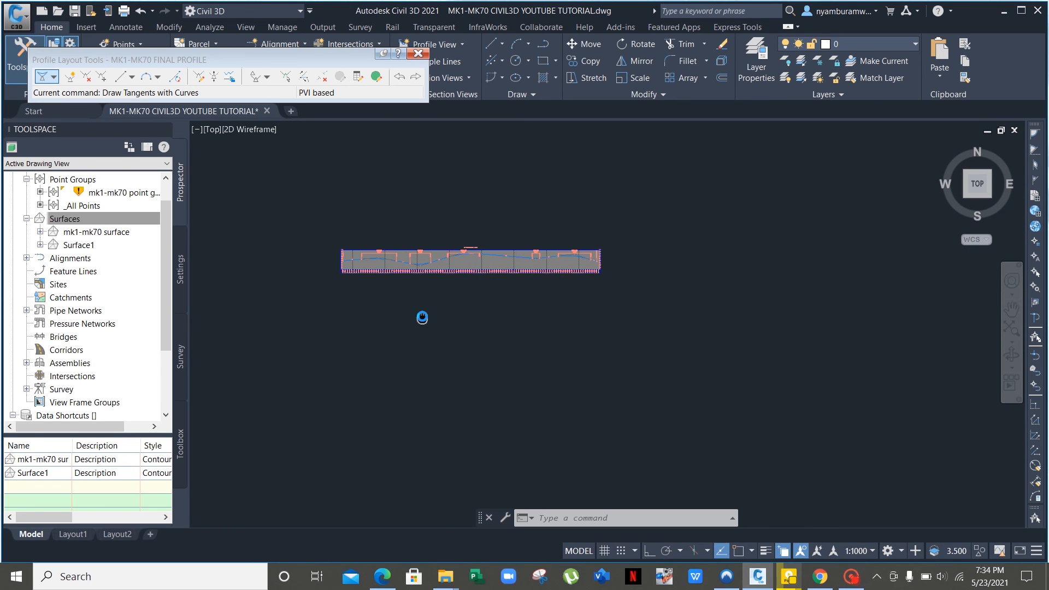